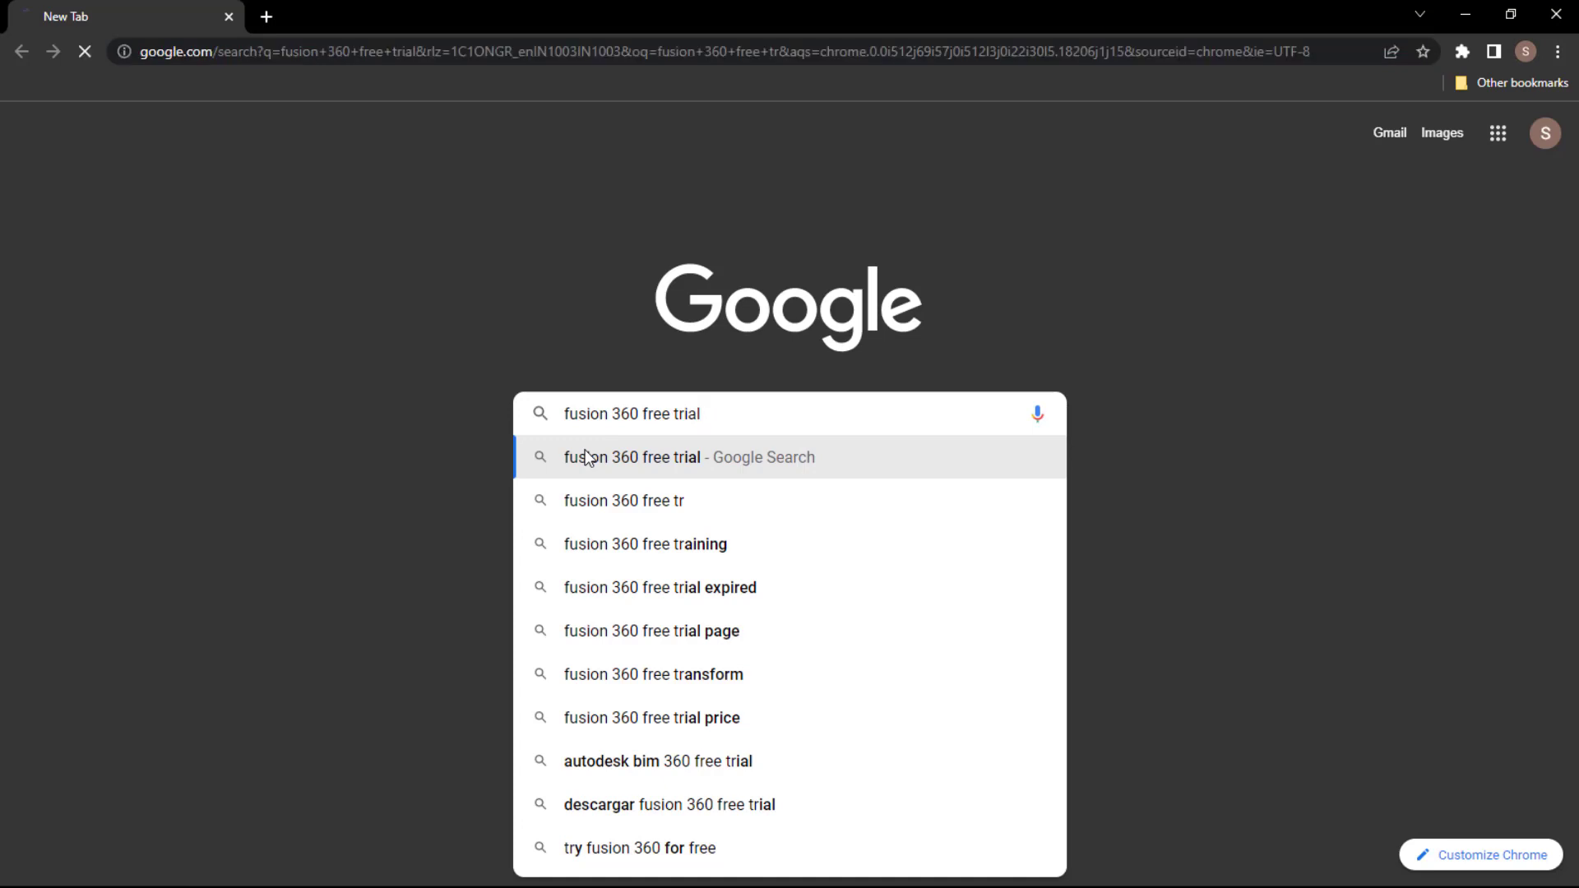
- Search Google for 'fusion 360 free trial' and open Autodesk's 'Download free trial of Fusion 360' result
left_click(581, 455)
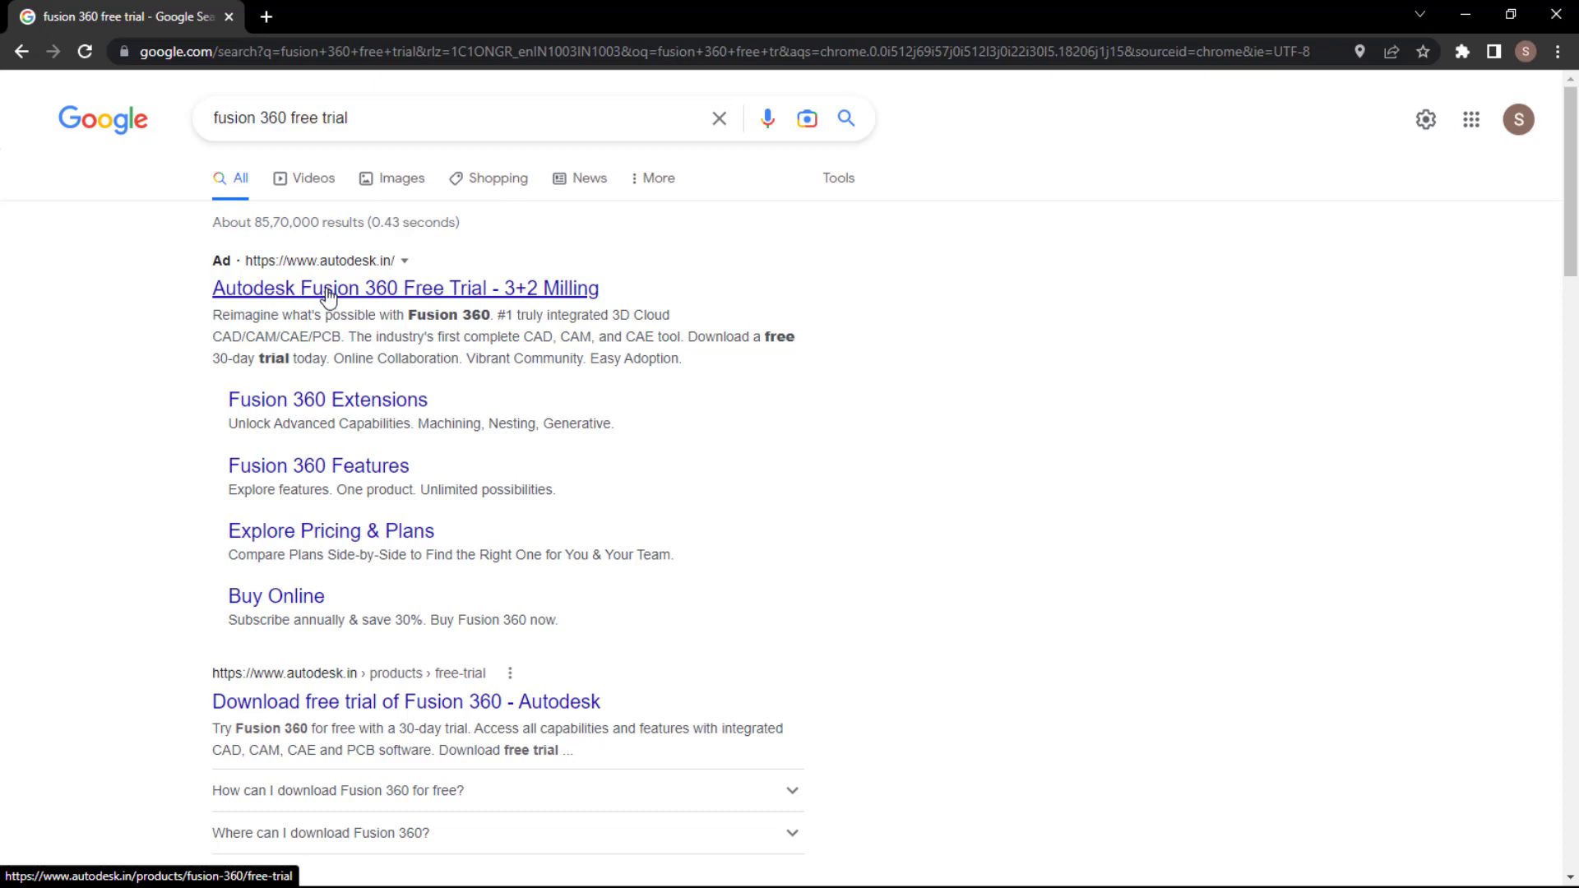
left_click(274, 717)
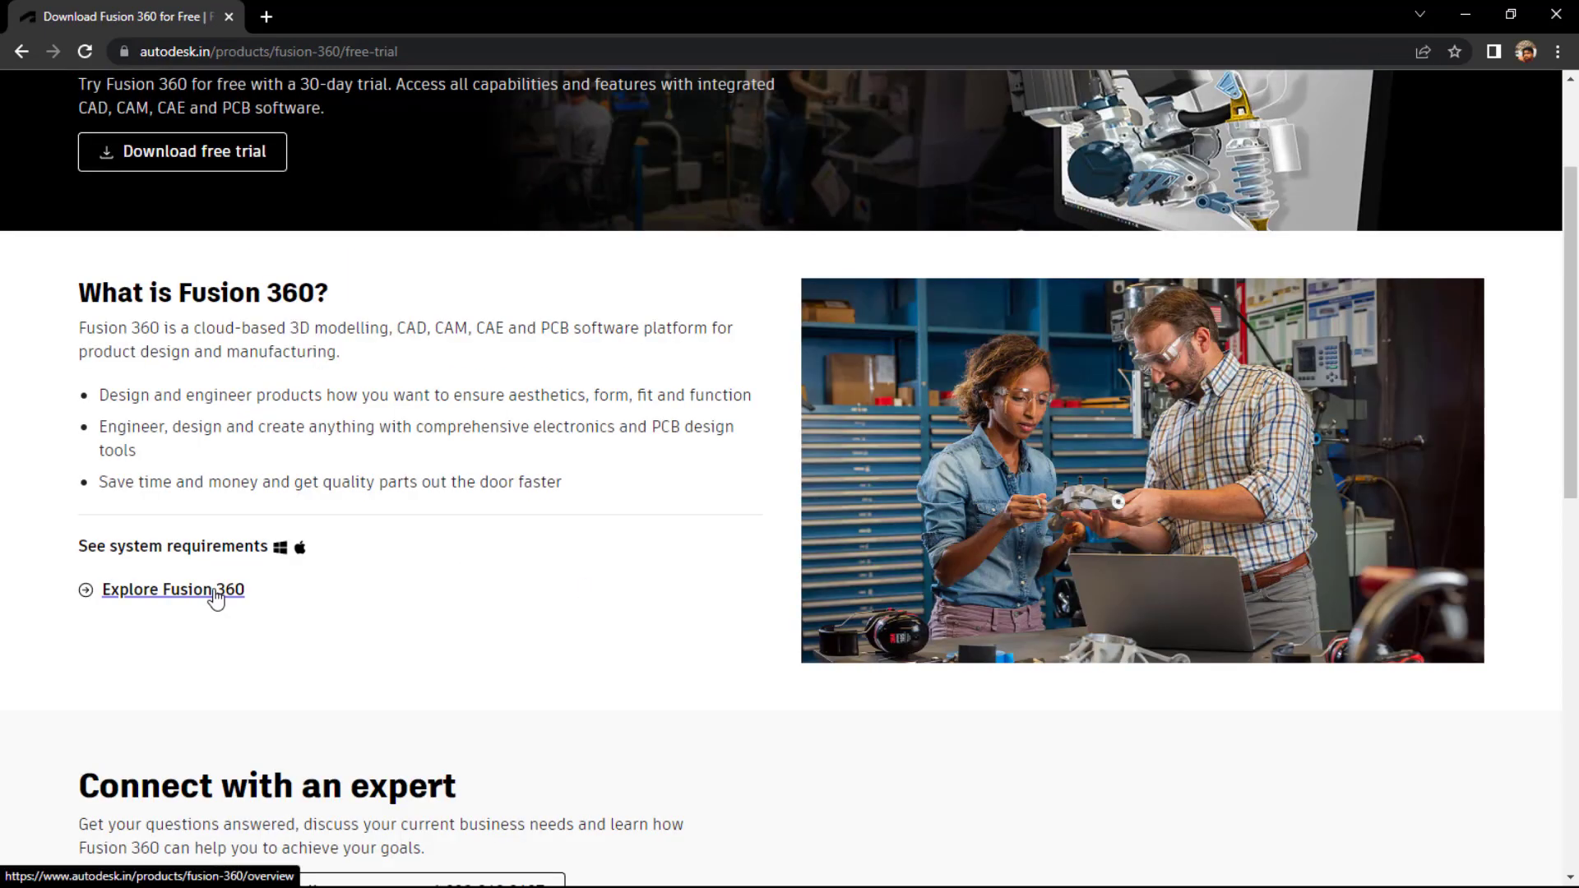
- Start the Fusion 360 free trial, select Business as the intended use, and continue to sign-in
scroll(216, 598, "up", 3)
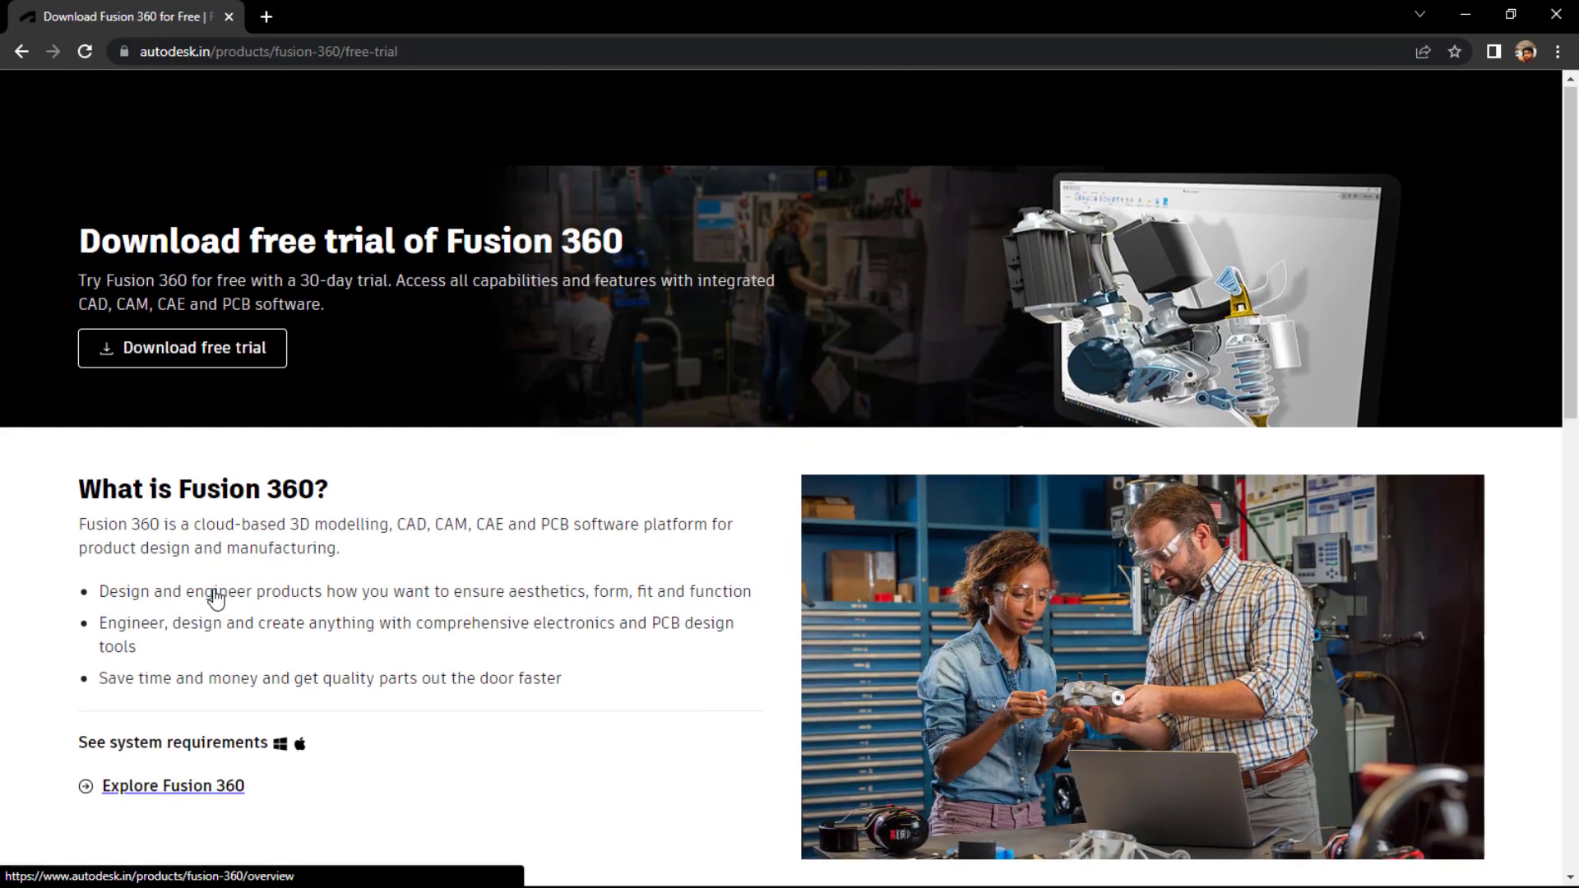
left_click(208, 366)
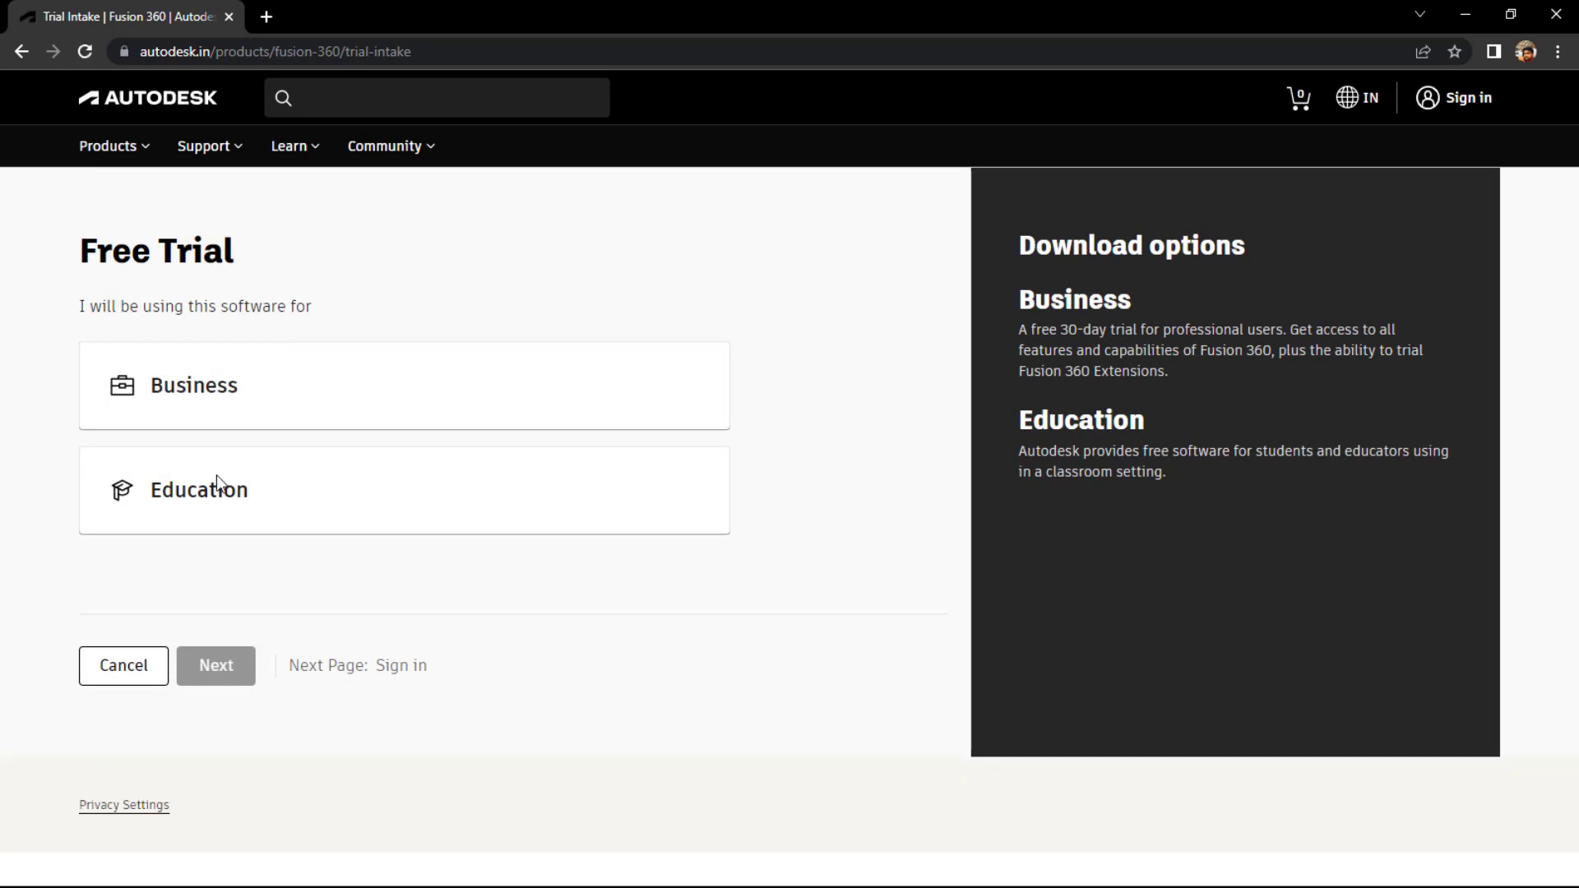
left_click(190, 494)
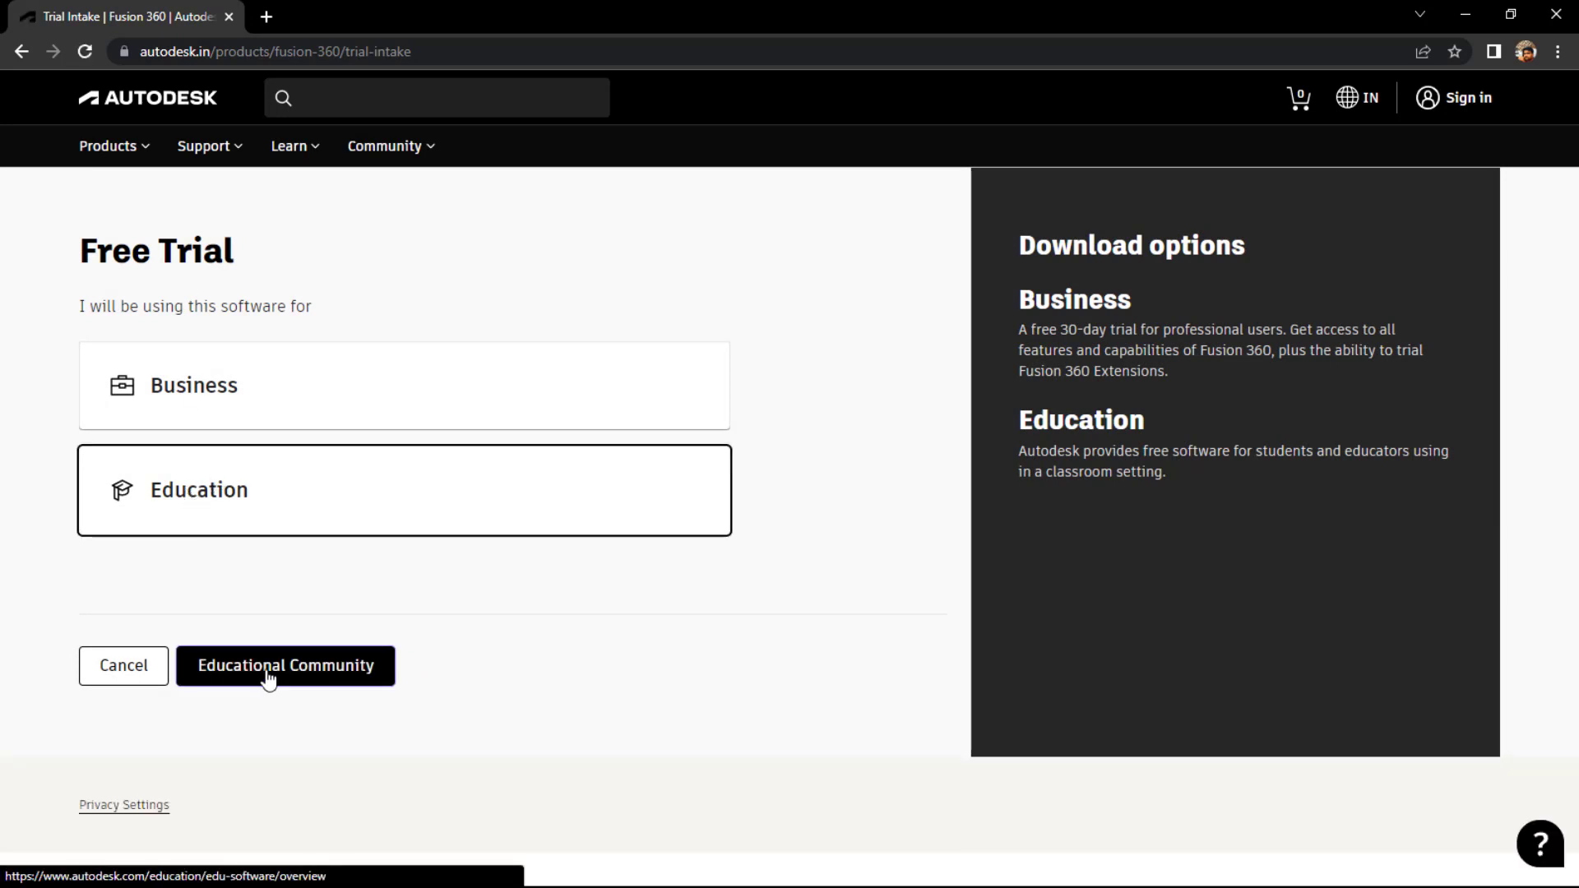
left_click(289, 402)
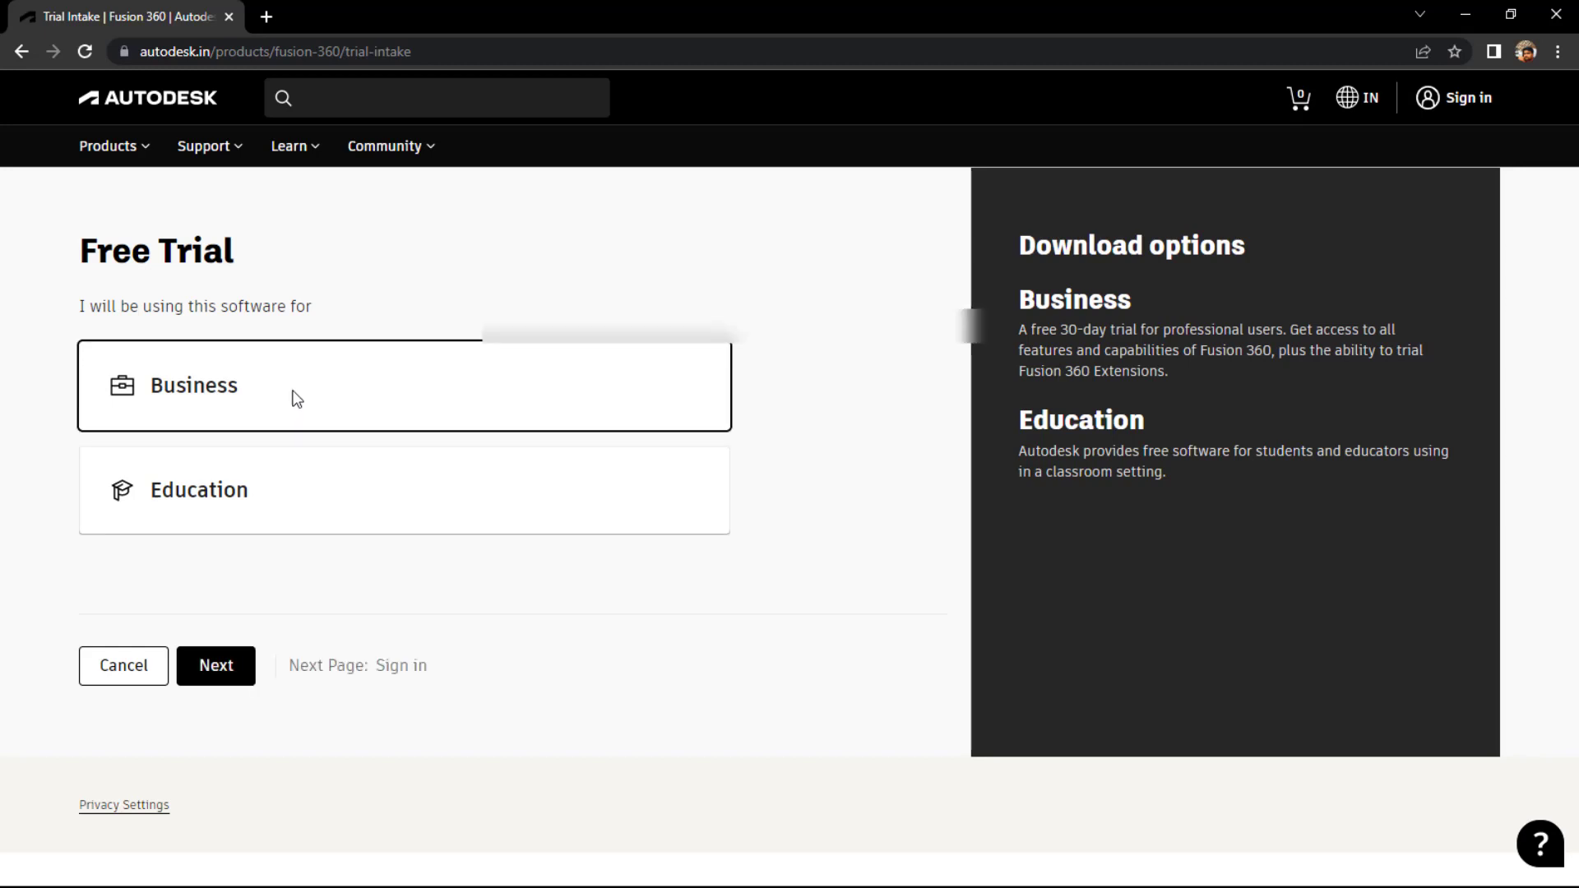
left_click(218, 666)
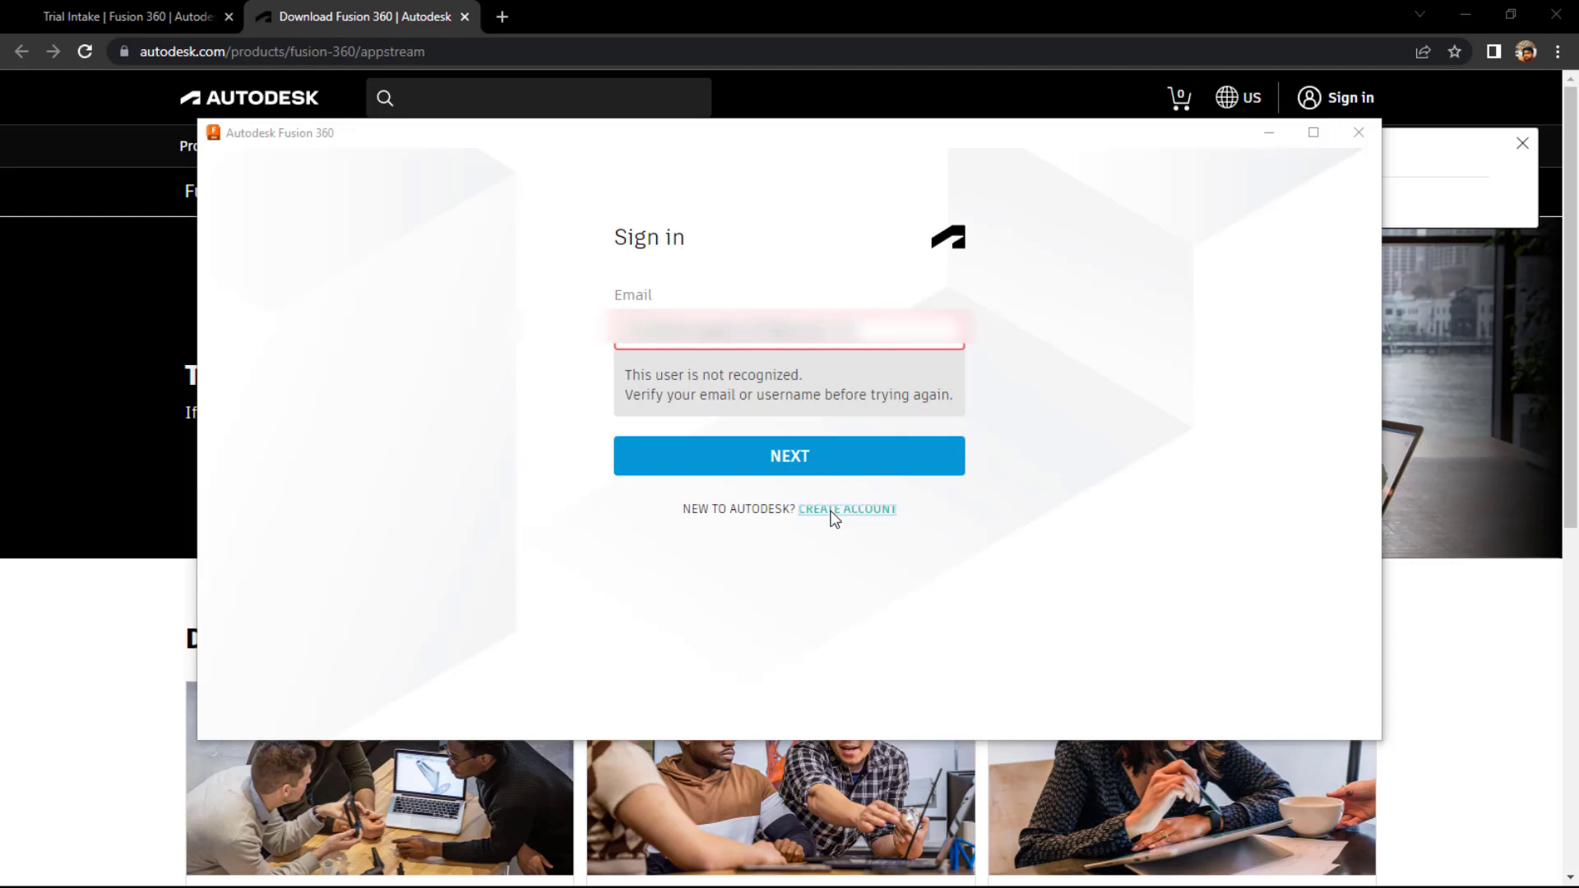
- Switch to creating a new Autodesk account and enter the user's first and last name
left_click(830, 512)
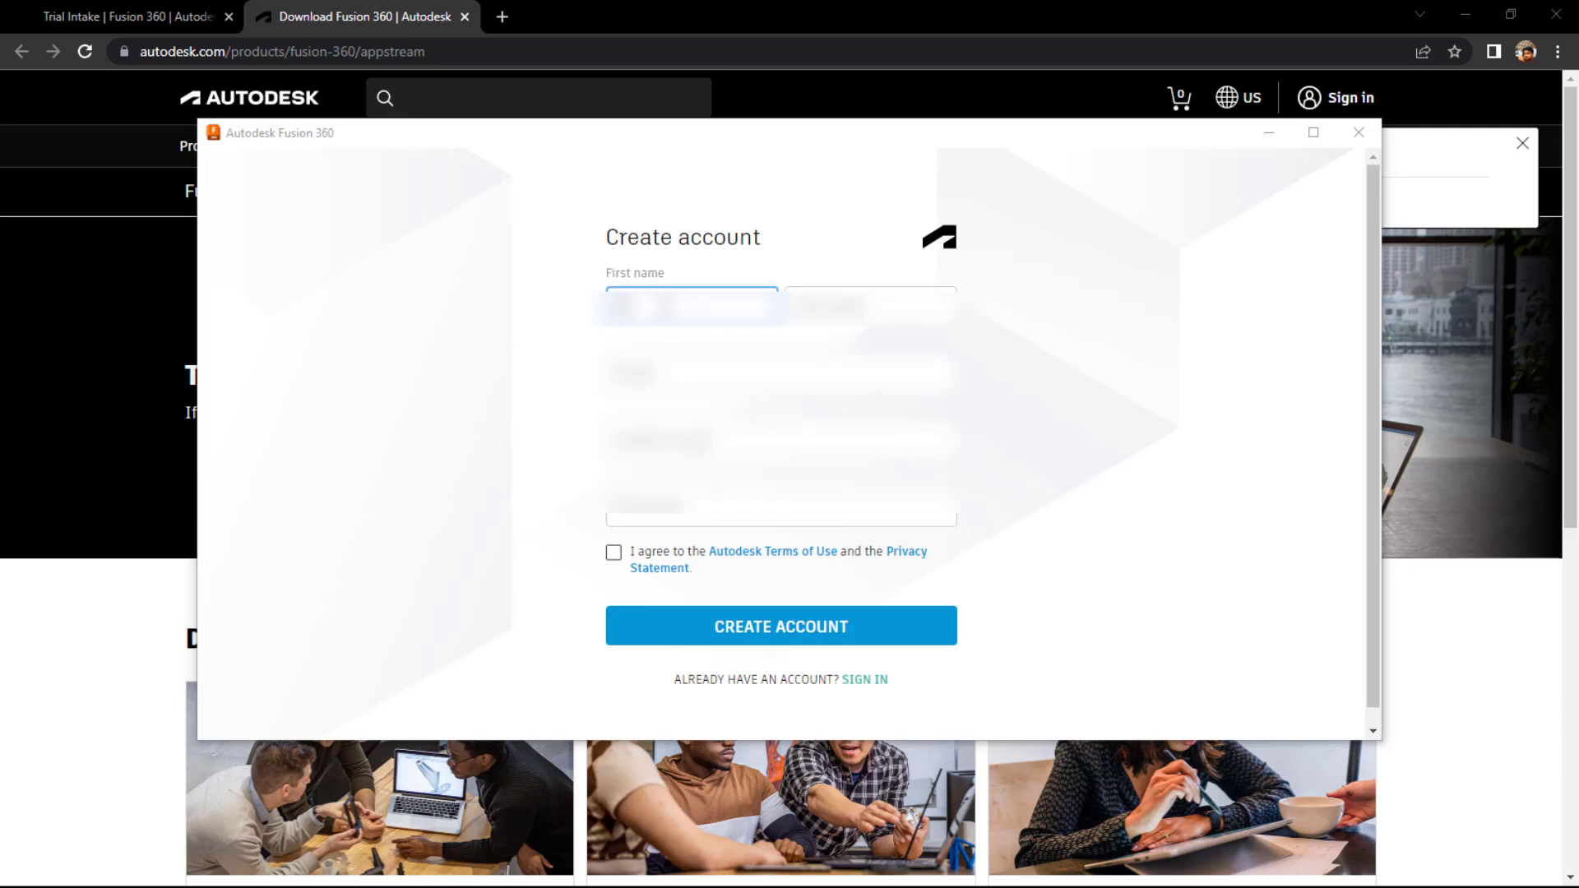
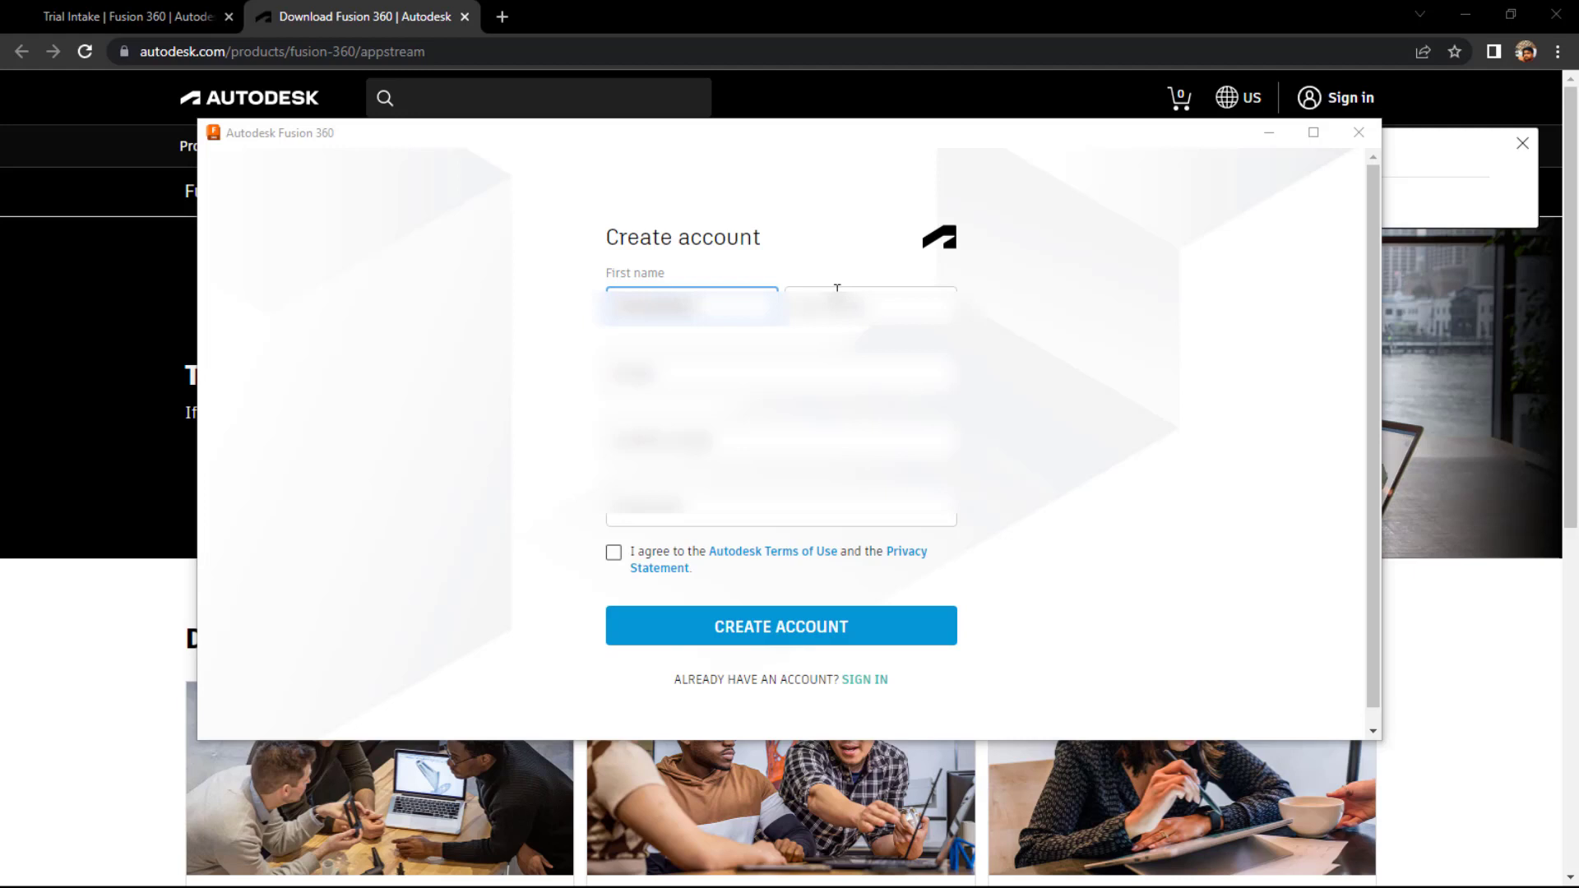
left_click(837, 290)
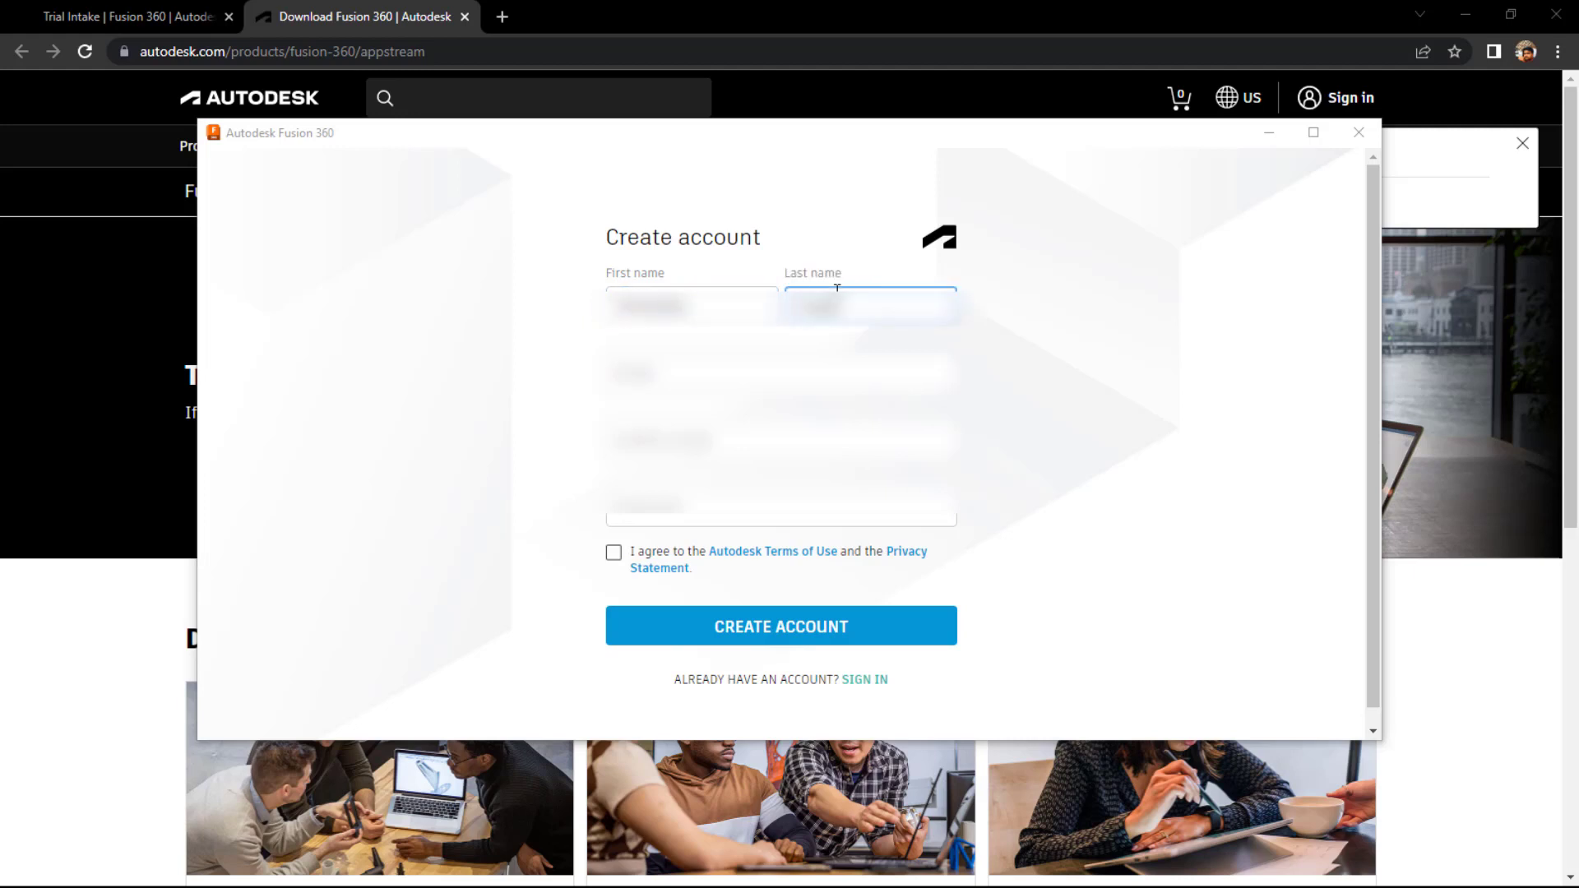
- Enter and confirm the e-mail address, set the account password, and accept the Terms of Use
left_click(791, 372)
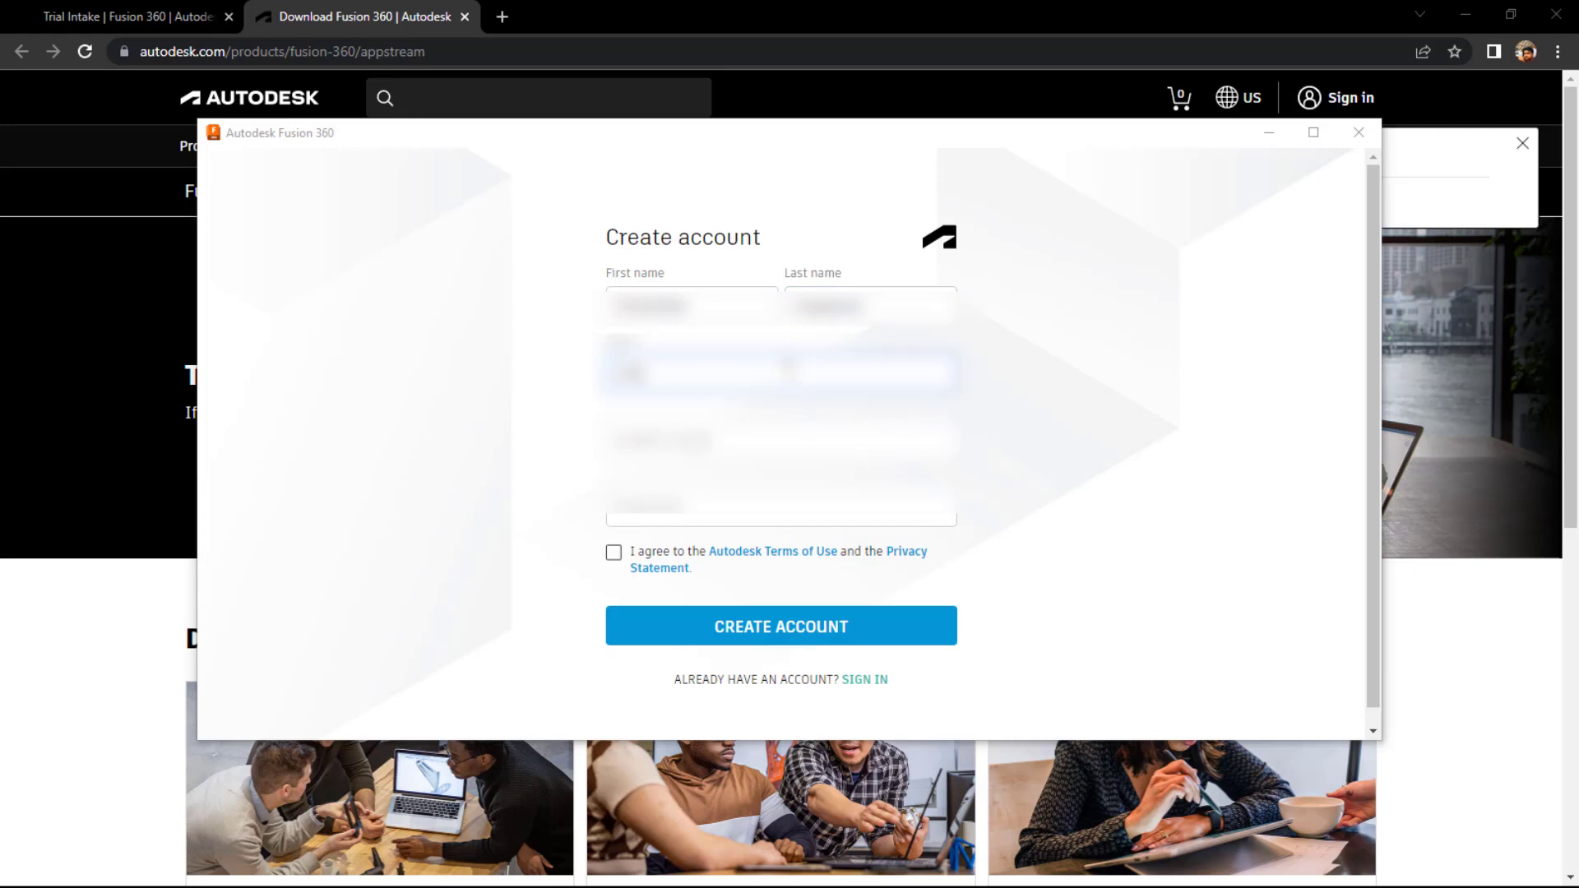
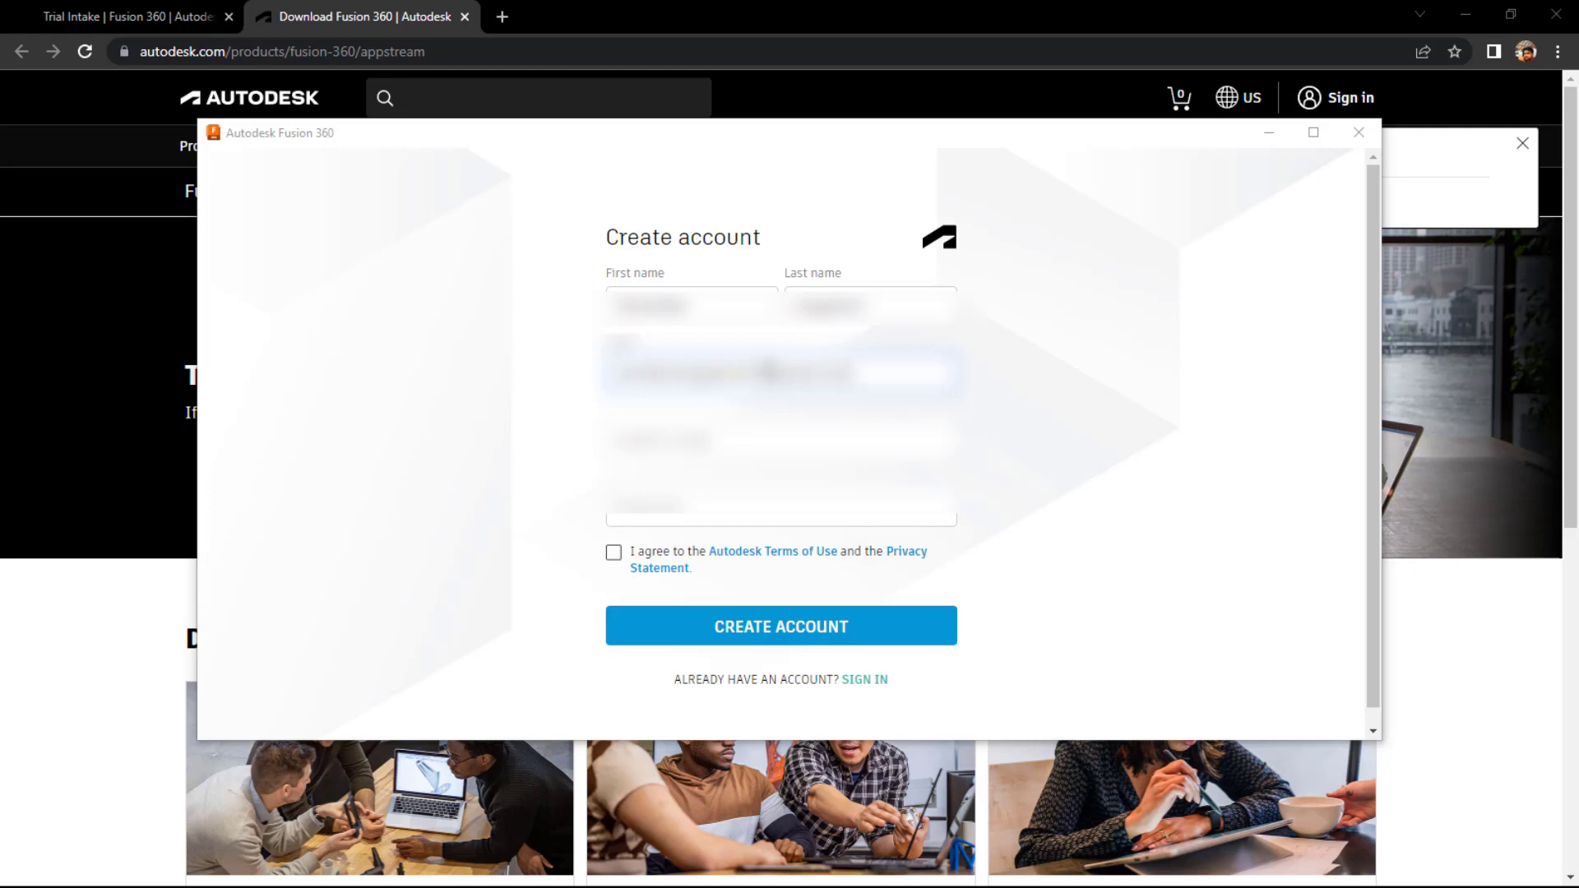
key("Tab")
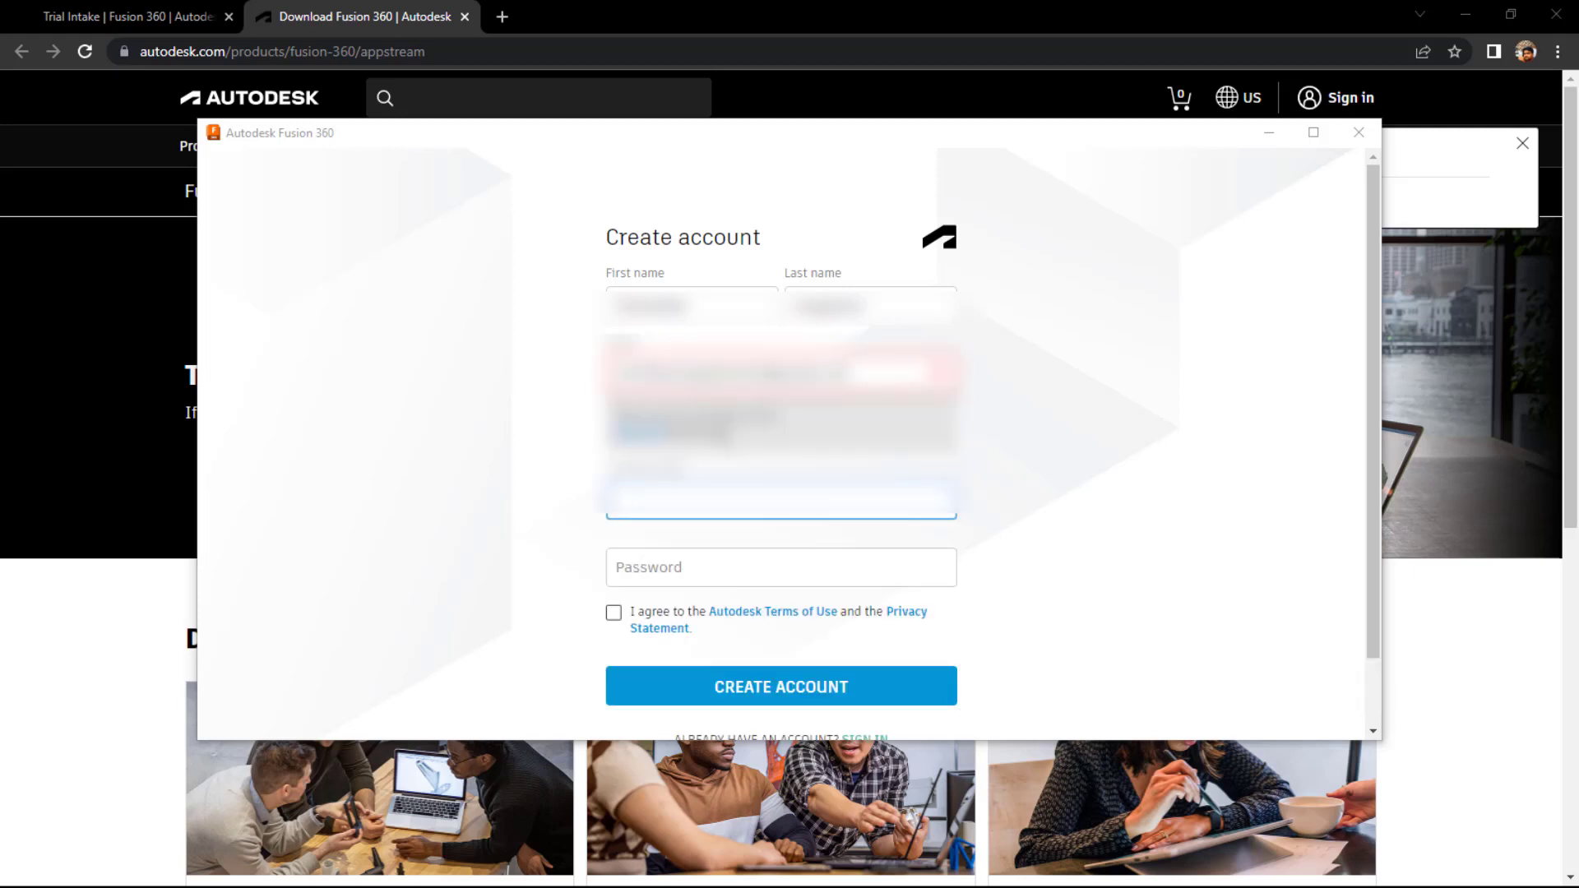
left_click(769, 374)
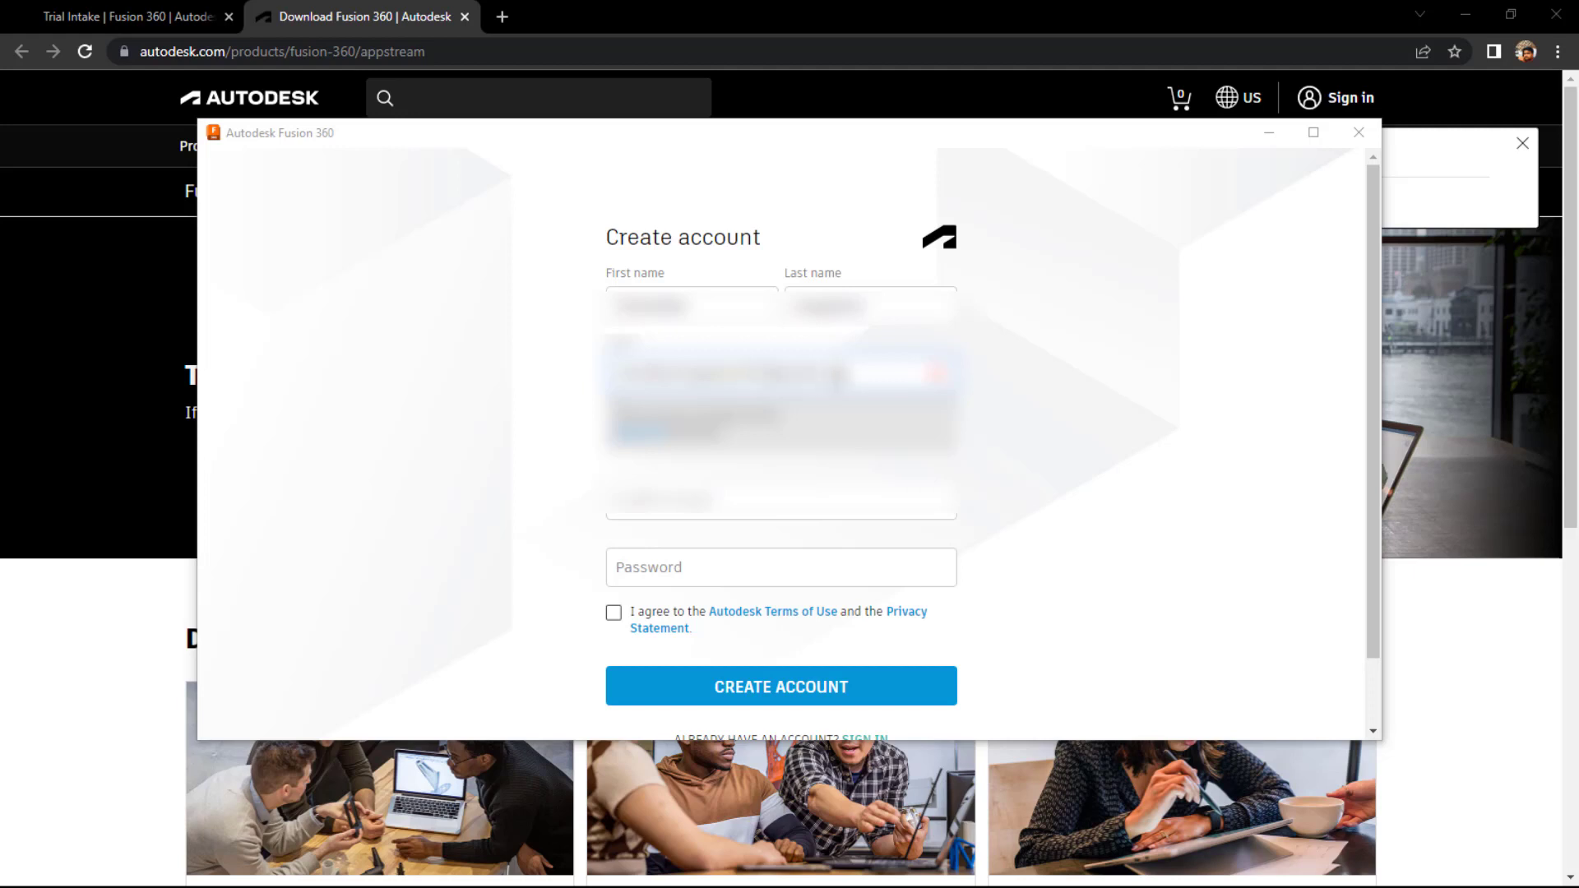
left_click_drag(847, 376, 618, 374)
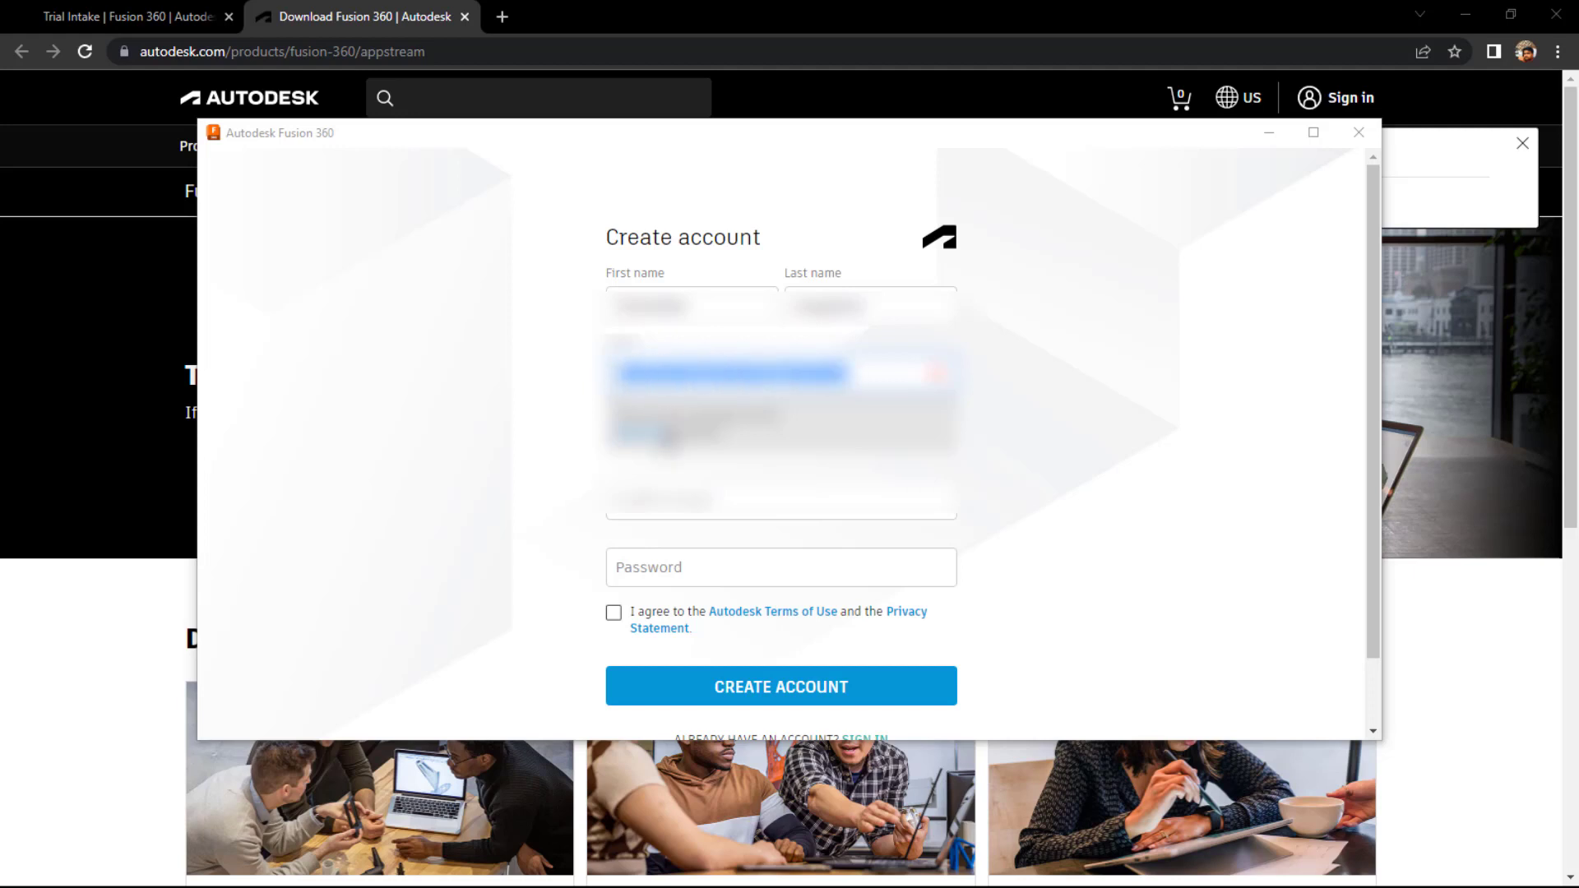
key("Tab")
key("ctrl+v")
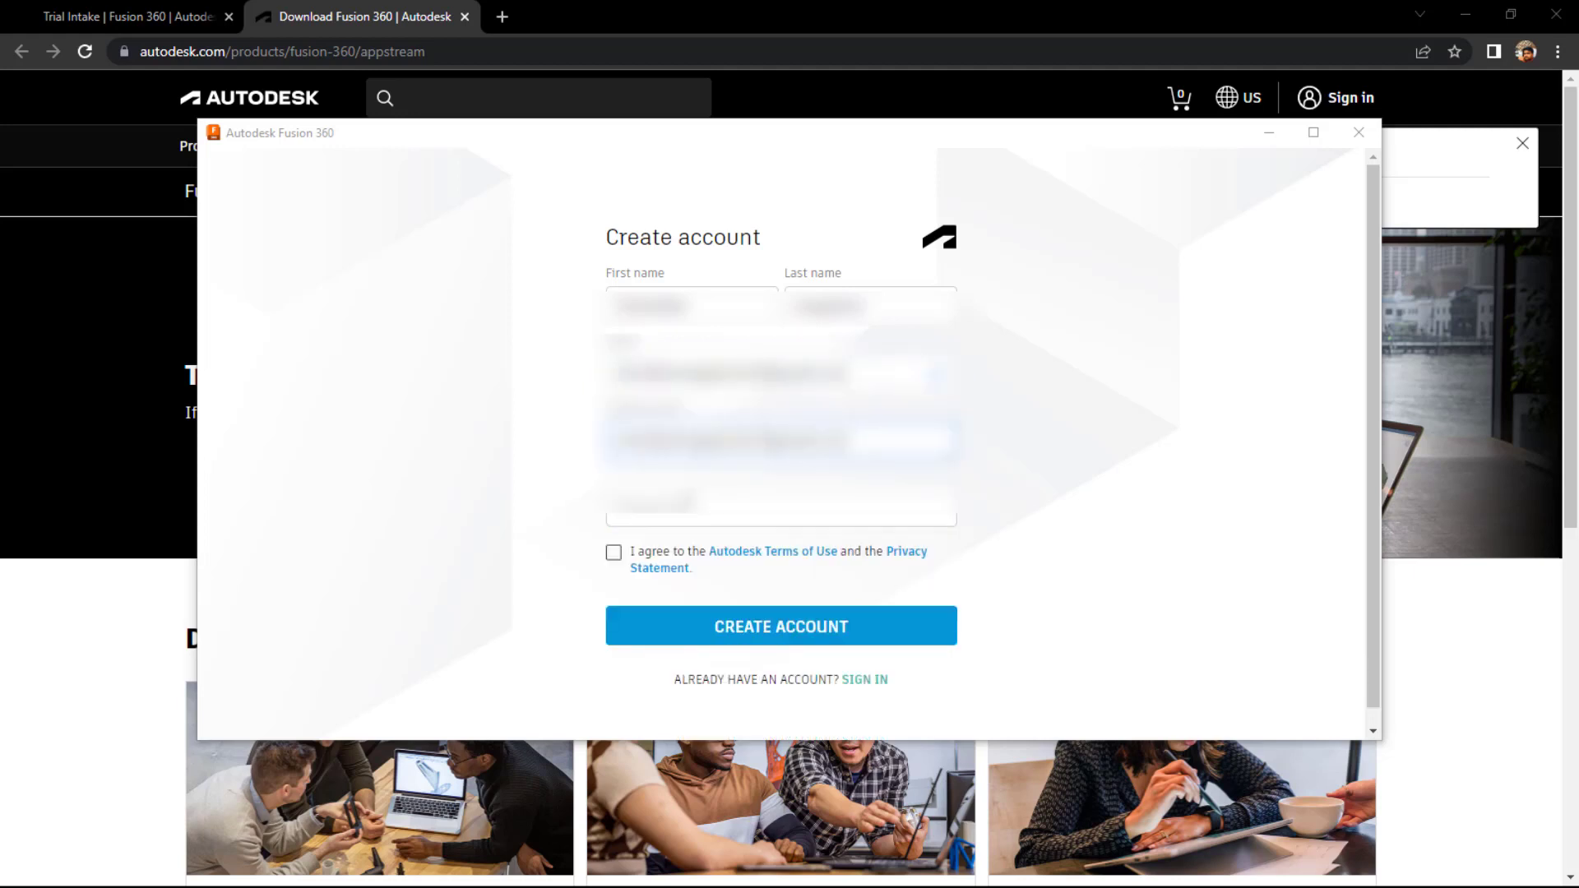
key("Tab")
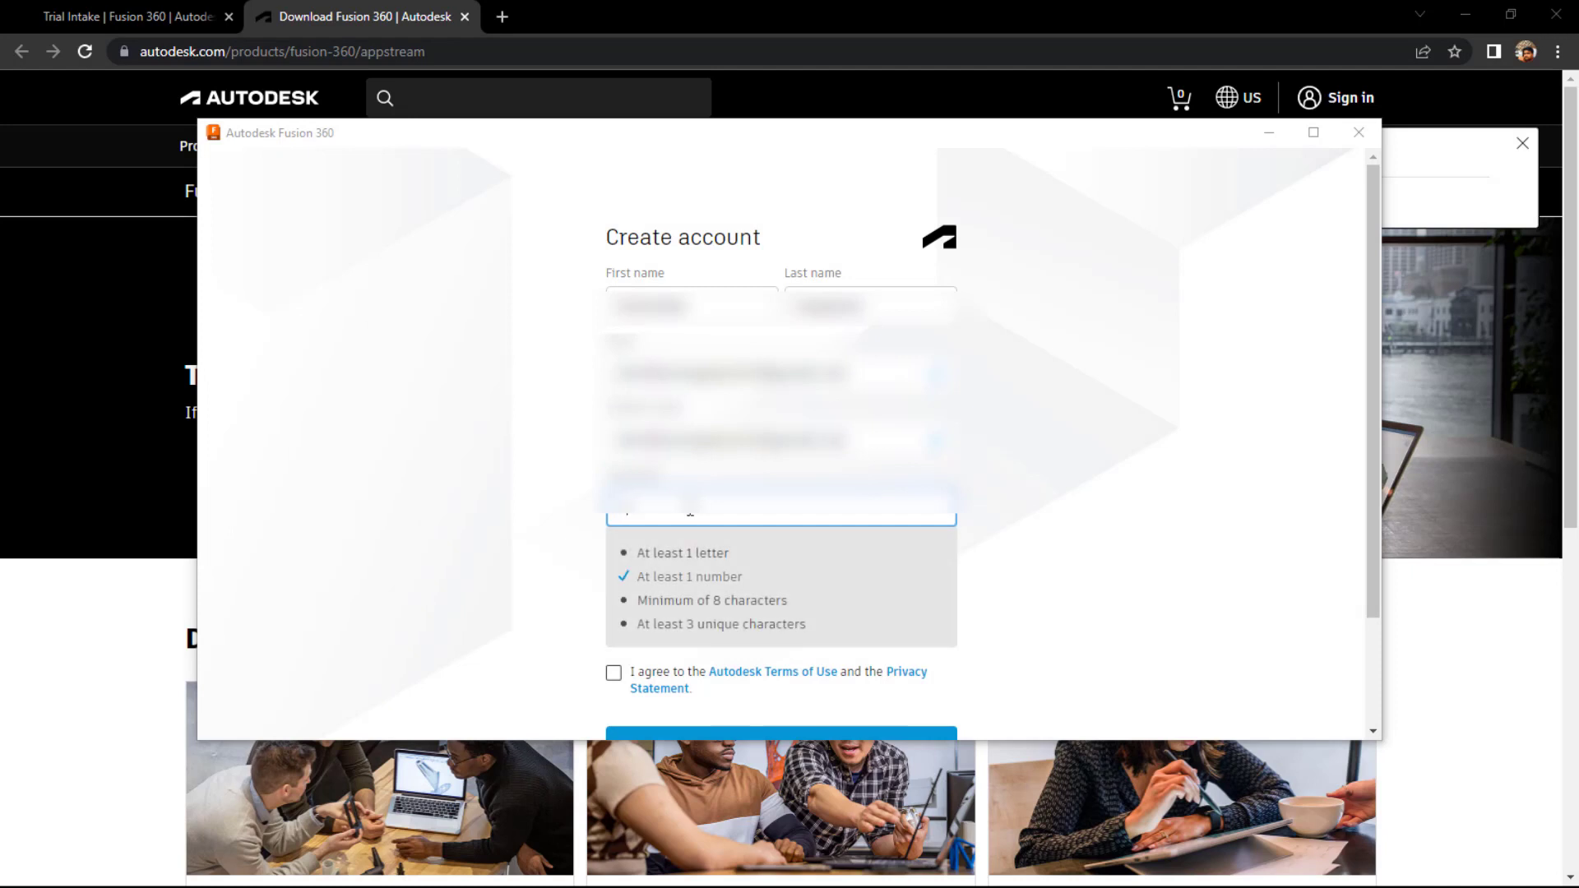
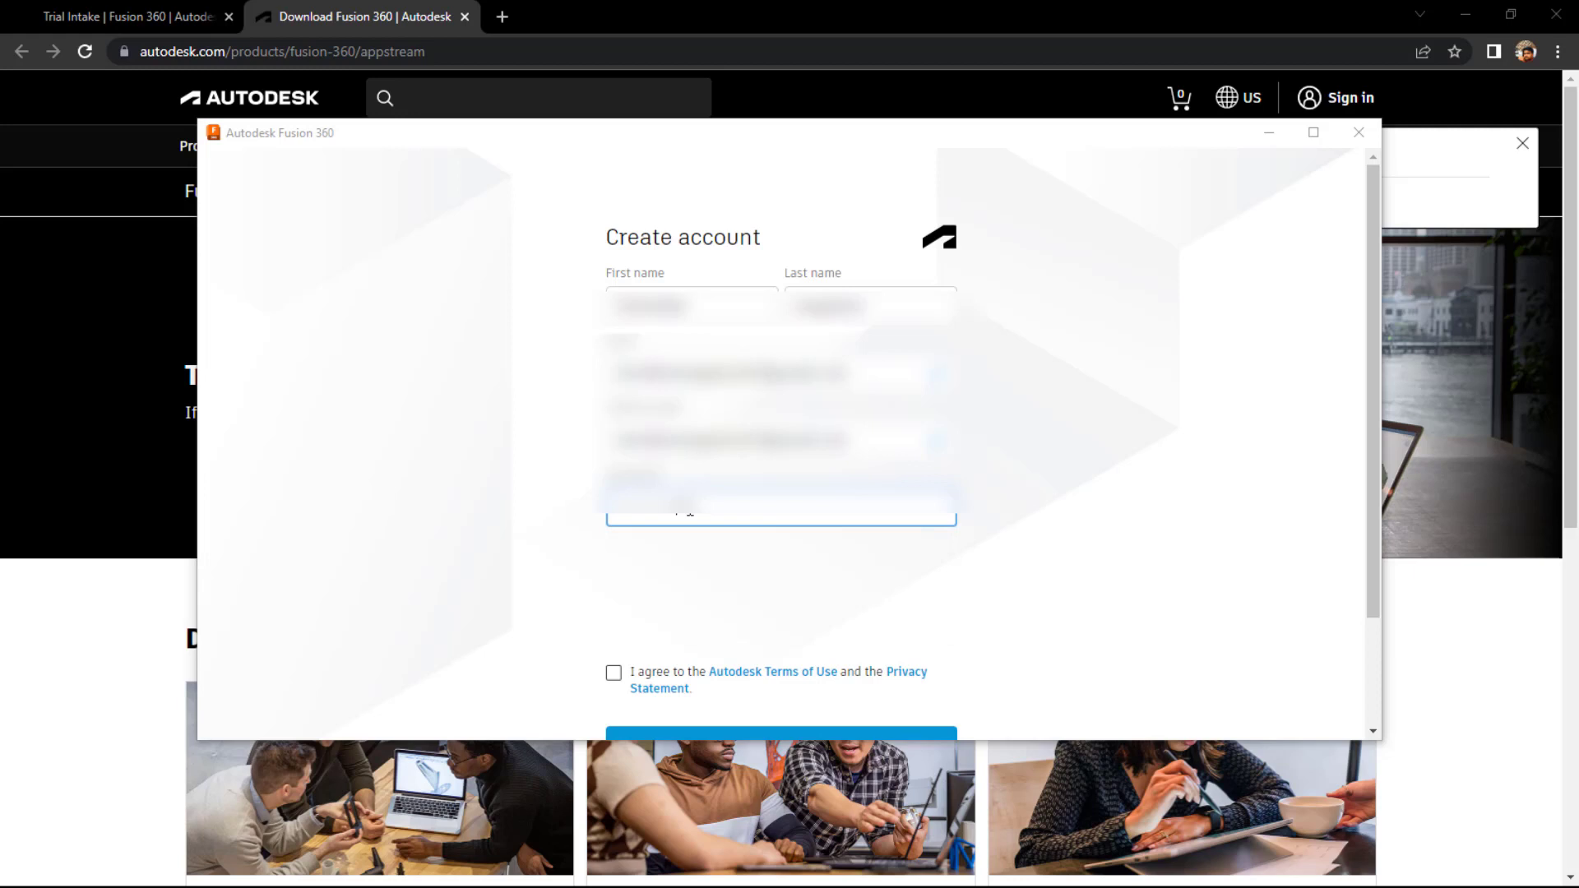
left_click(614, 556)
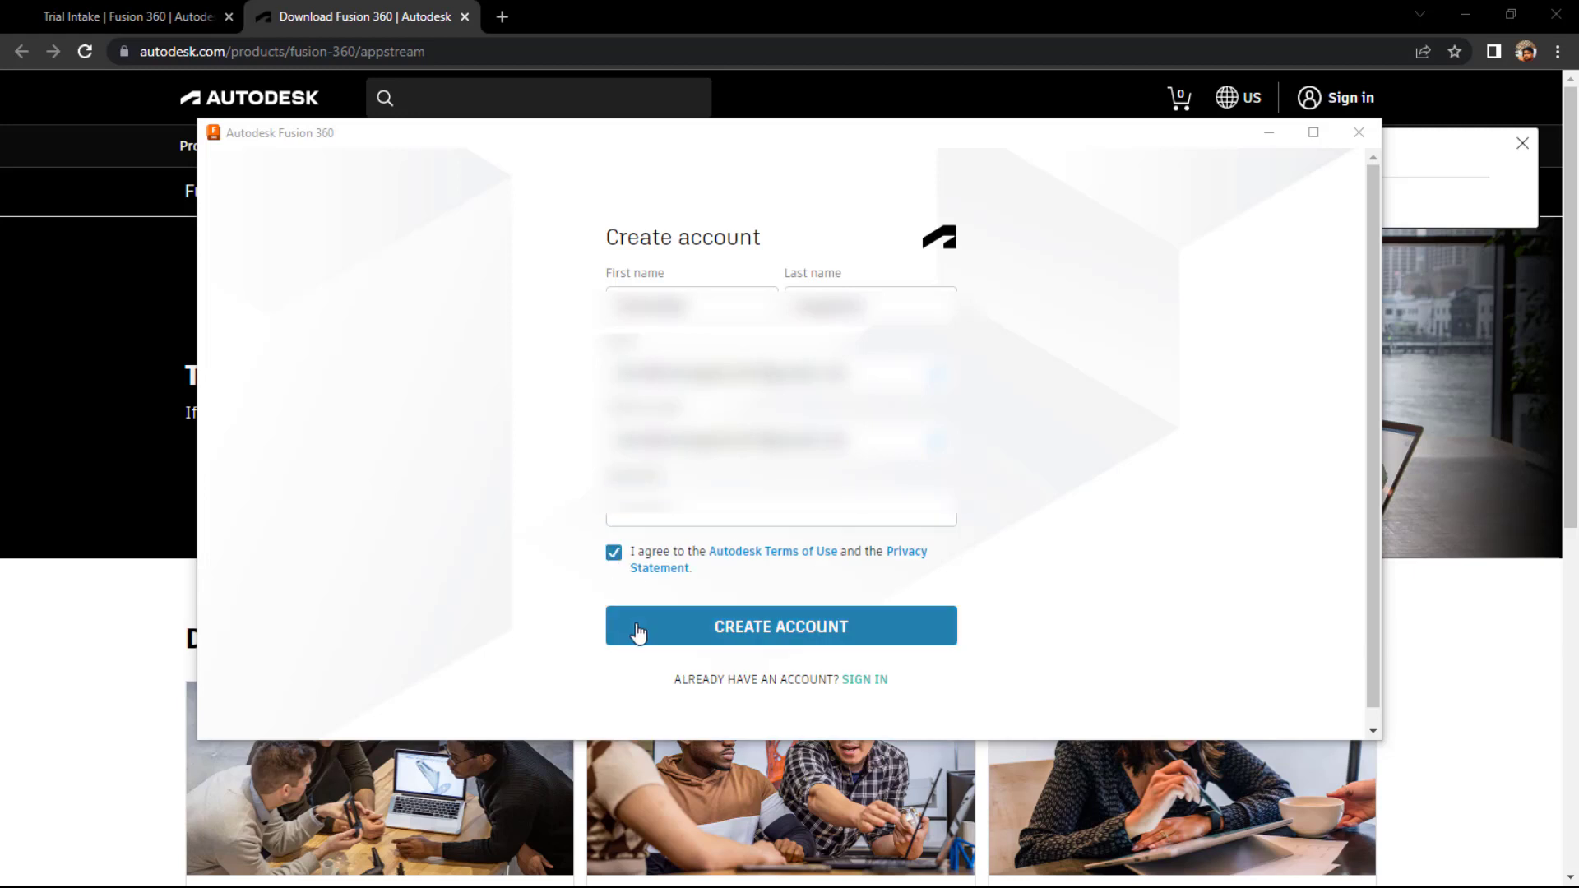
- Submit the new account and continue past the Verification required page once the e-mail is verified
left_click(638, 633)
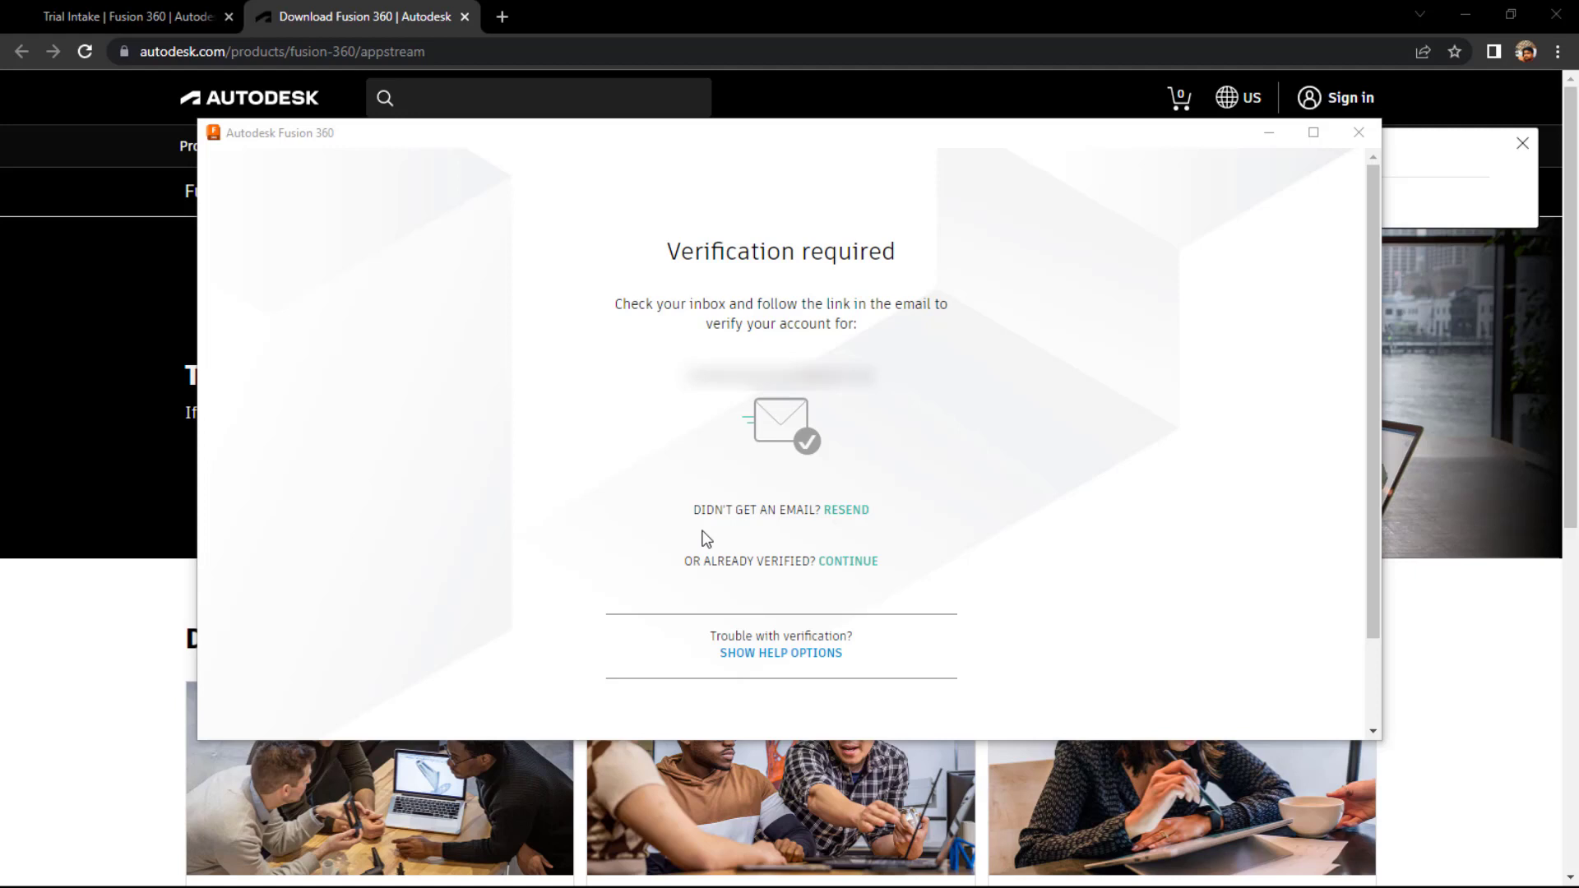
left_click(848, 561)
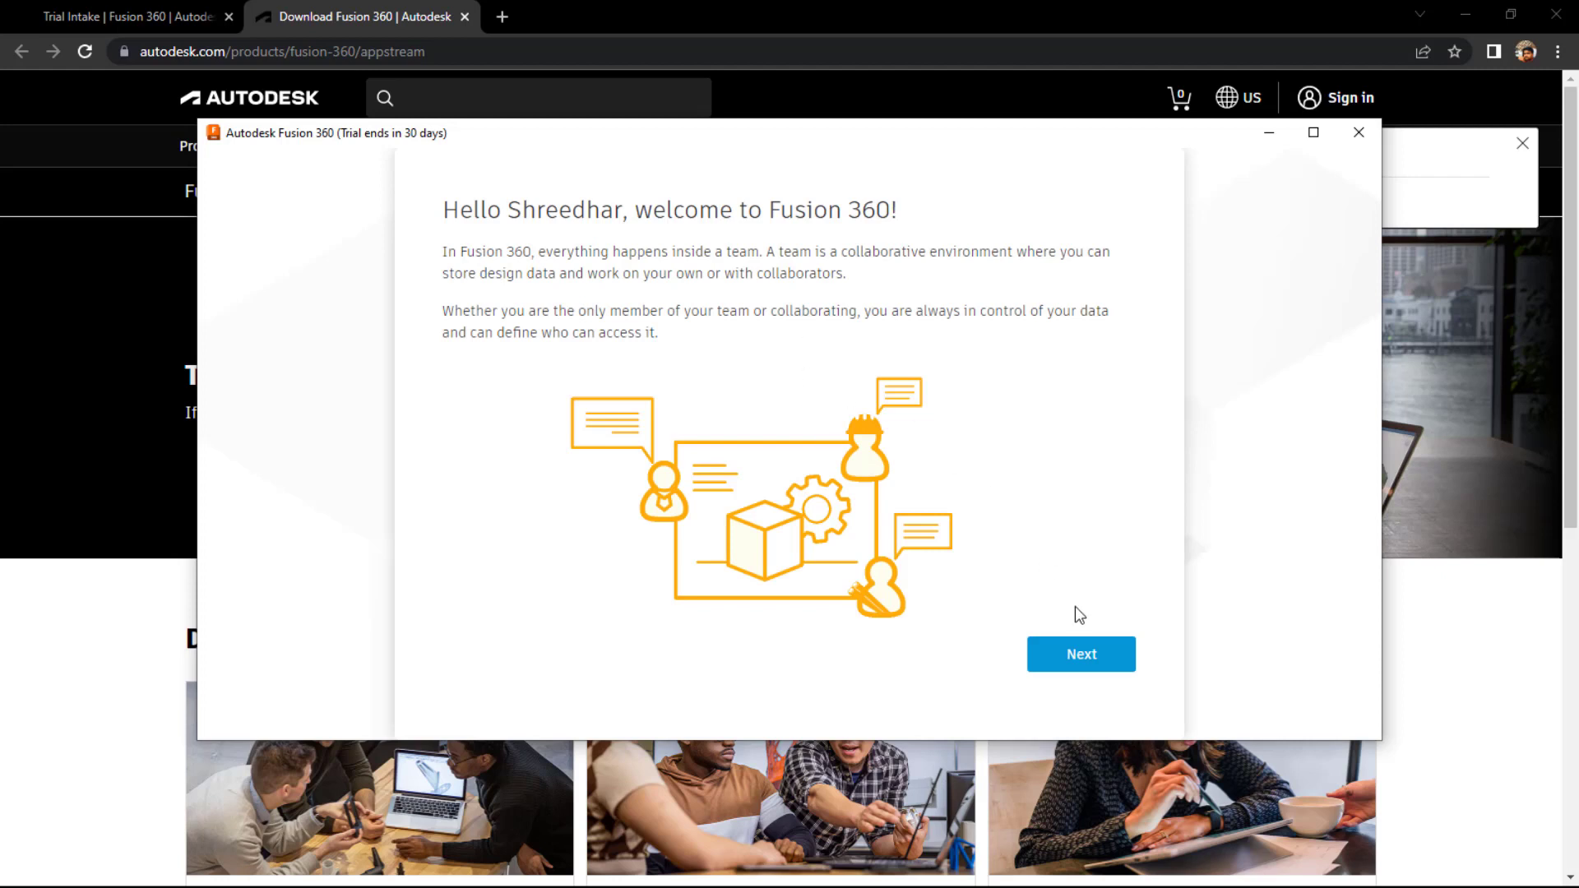
- Create a new team named 'CAD Guru' with discovery disallowed, then go to the team
left_click(1084, 656)
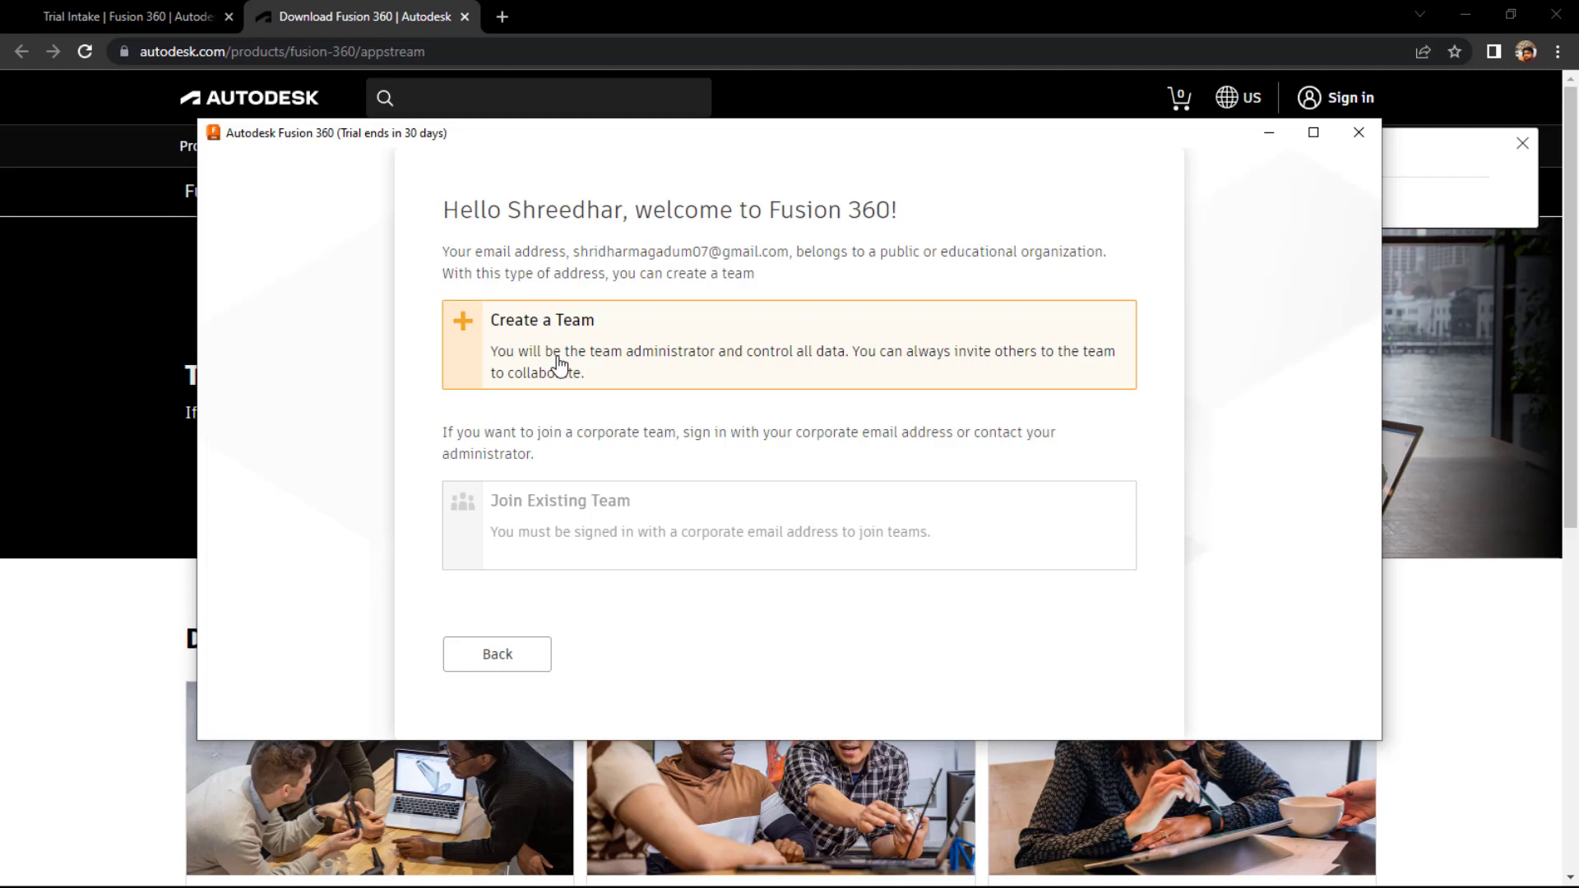
left_click(558, 364)
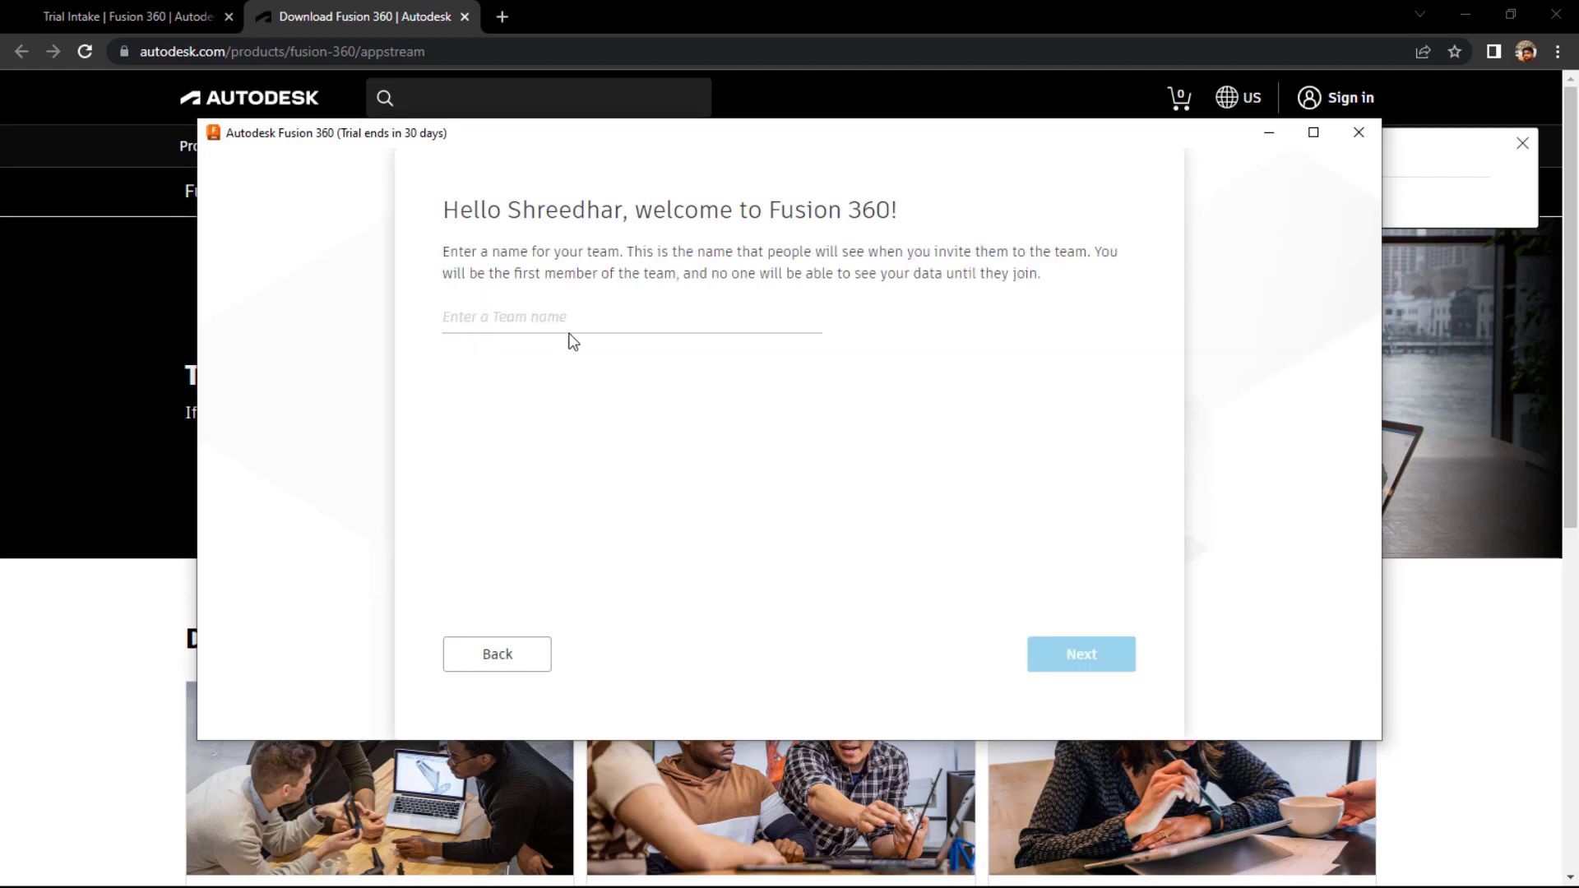
left_click(579, 324)
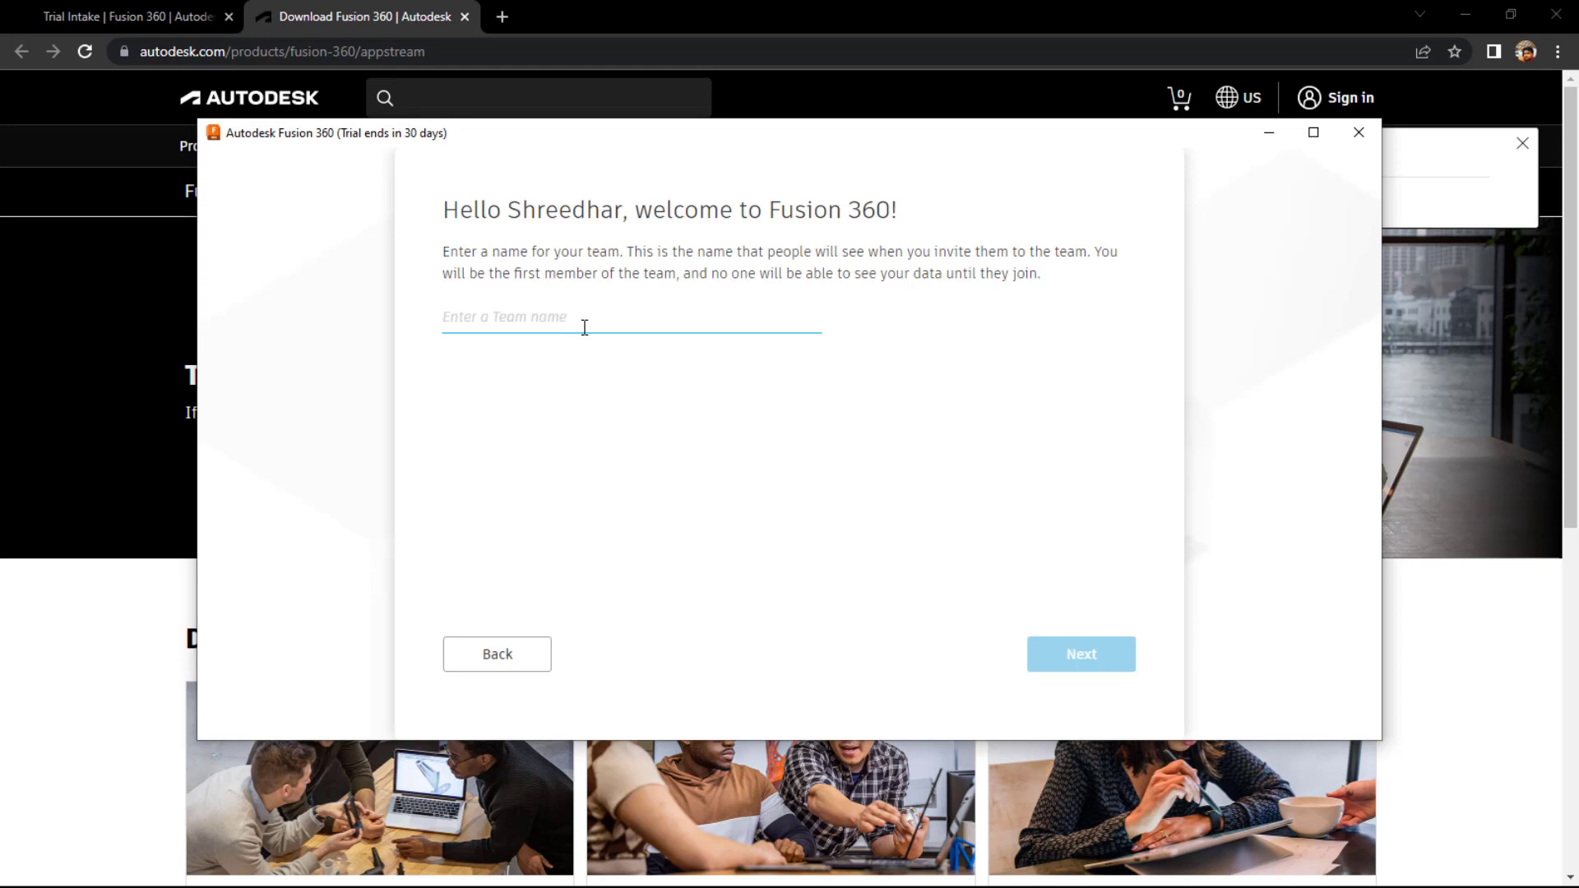
type("CAD Guru")
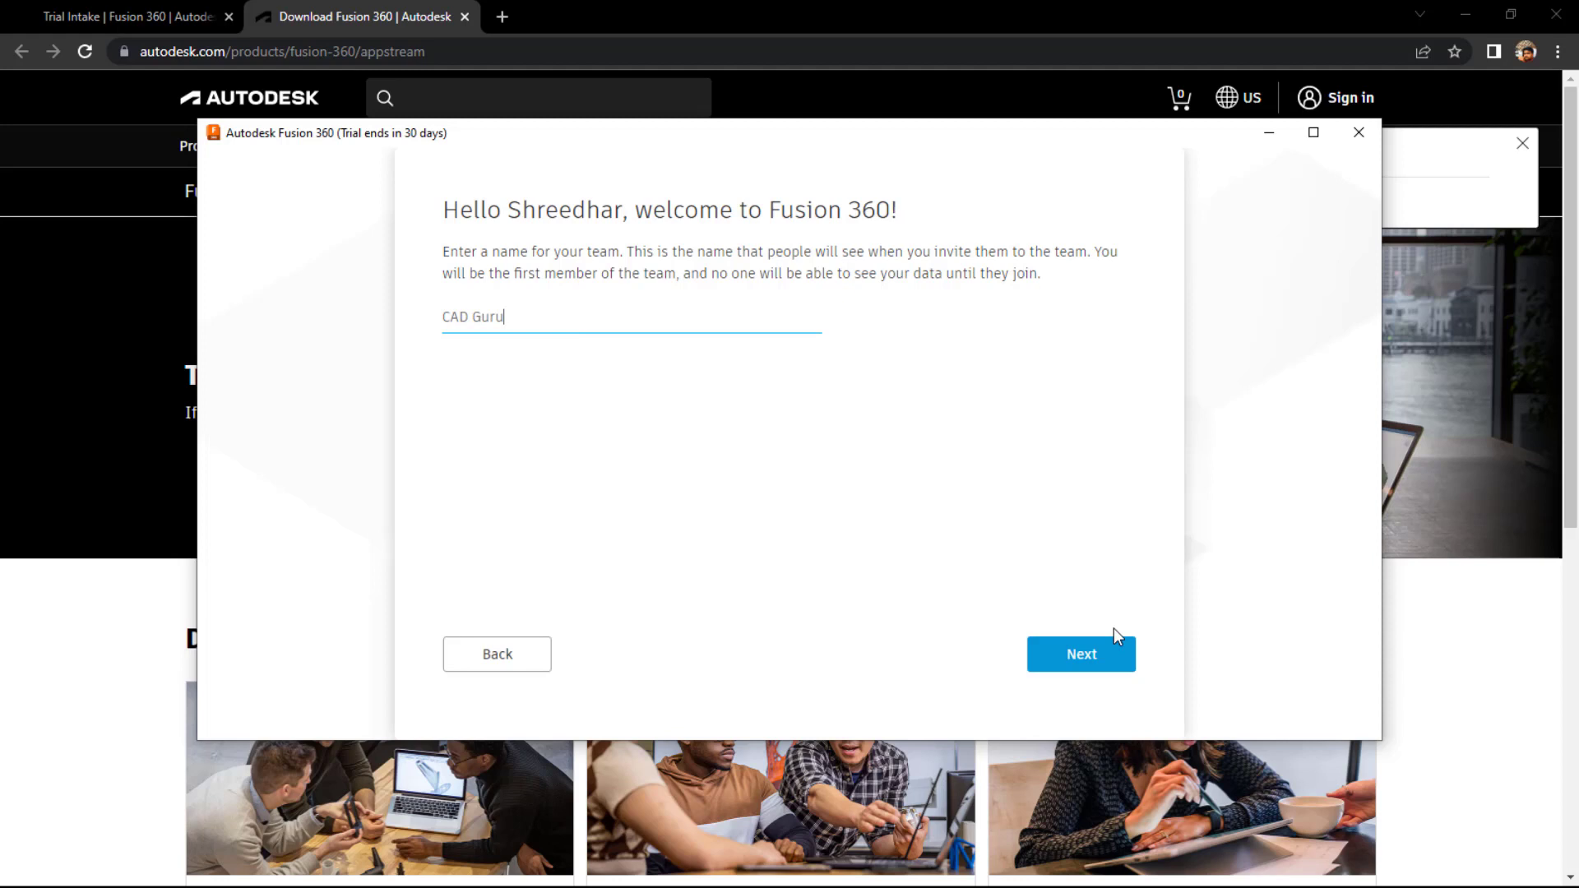
left_click(1061, 655)
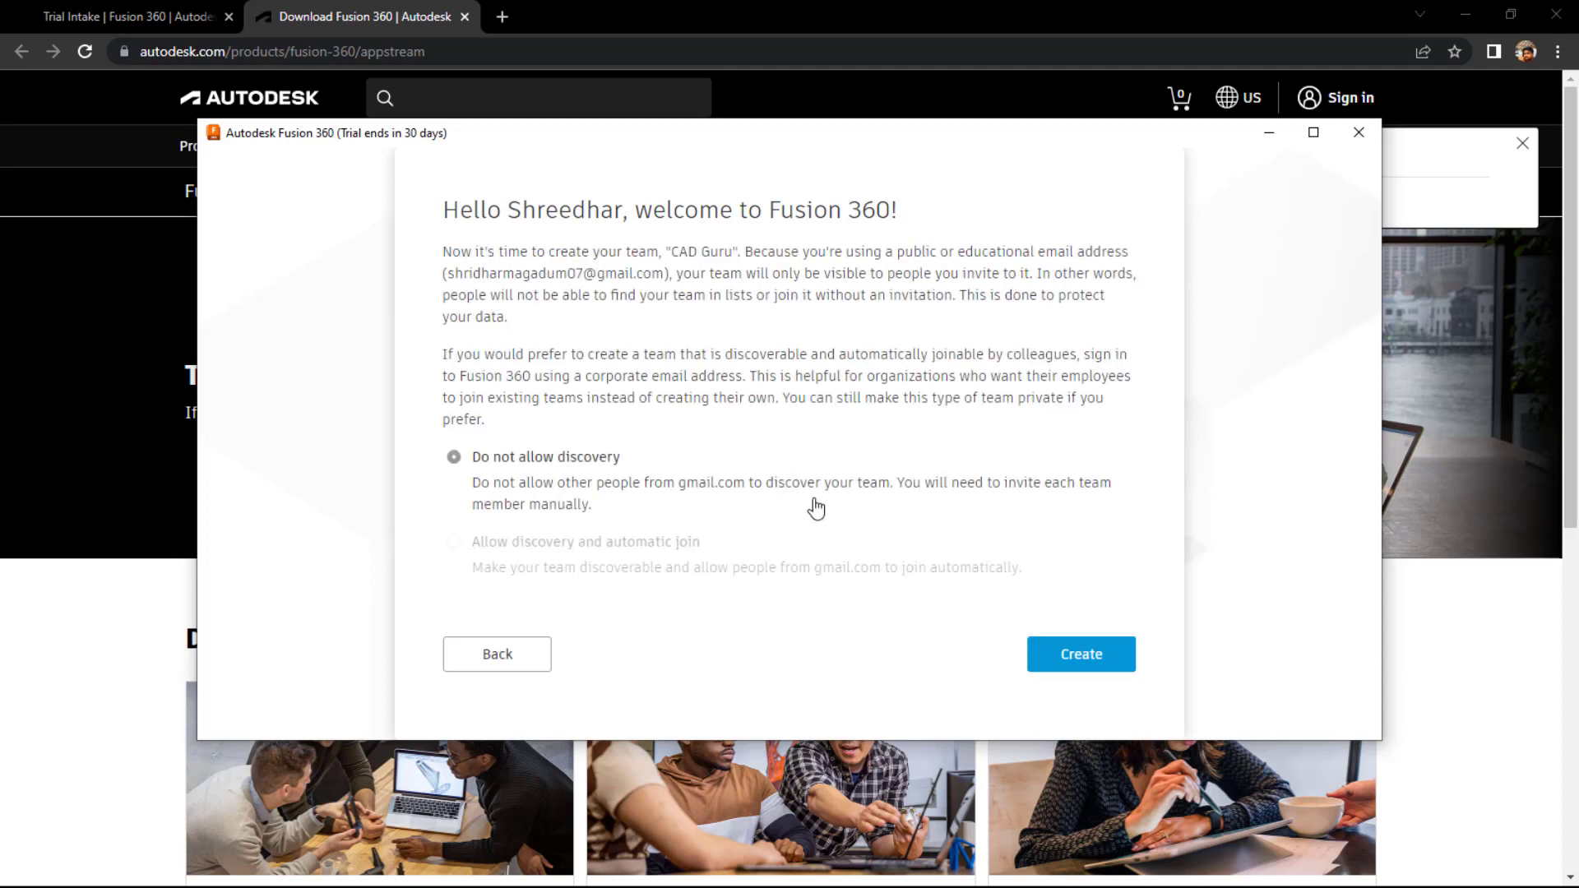
left_click(1068, 662)
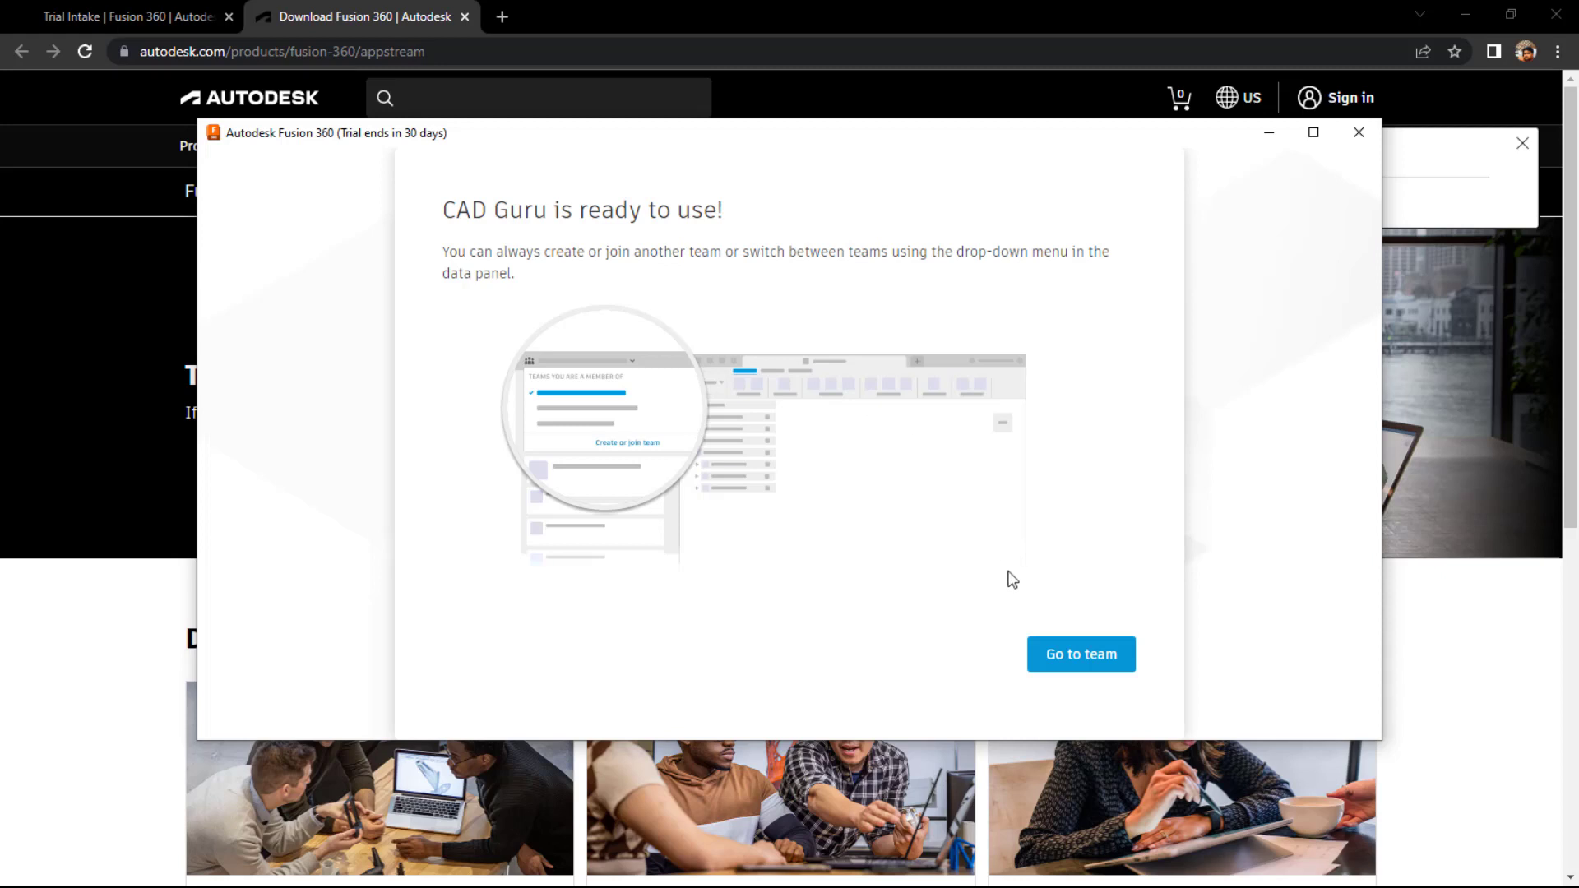
left_click(1097, 662)
- Dismiss the experience notice, then zoom and pan the empty Untitled design to frame the whole grid
left_click(1096, 673)
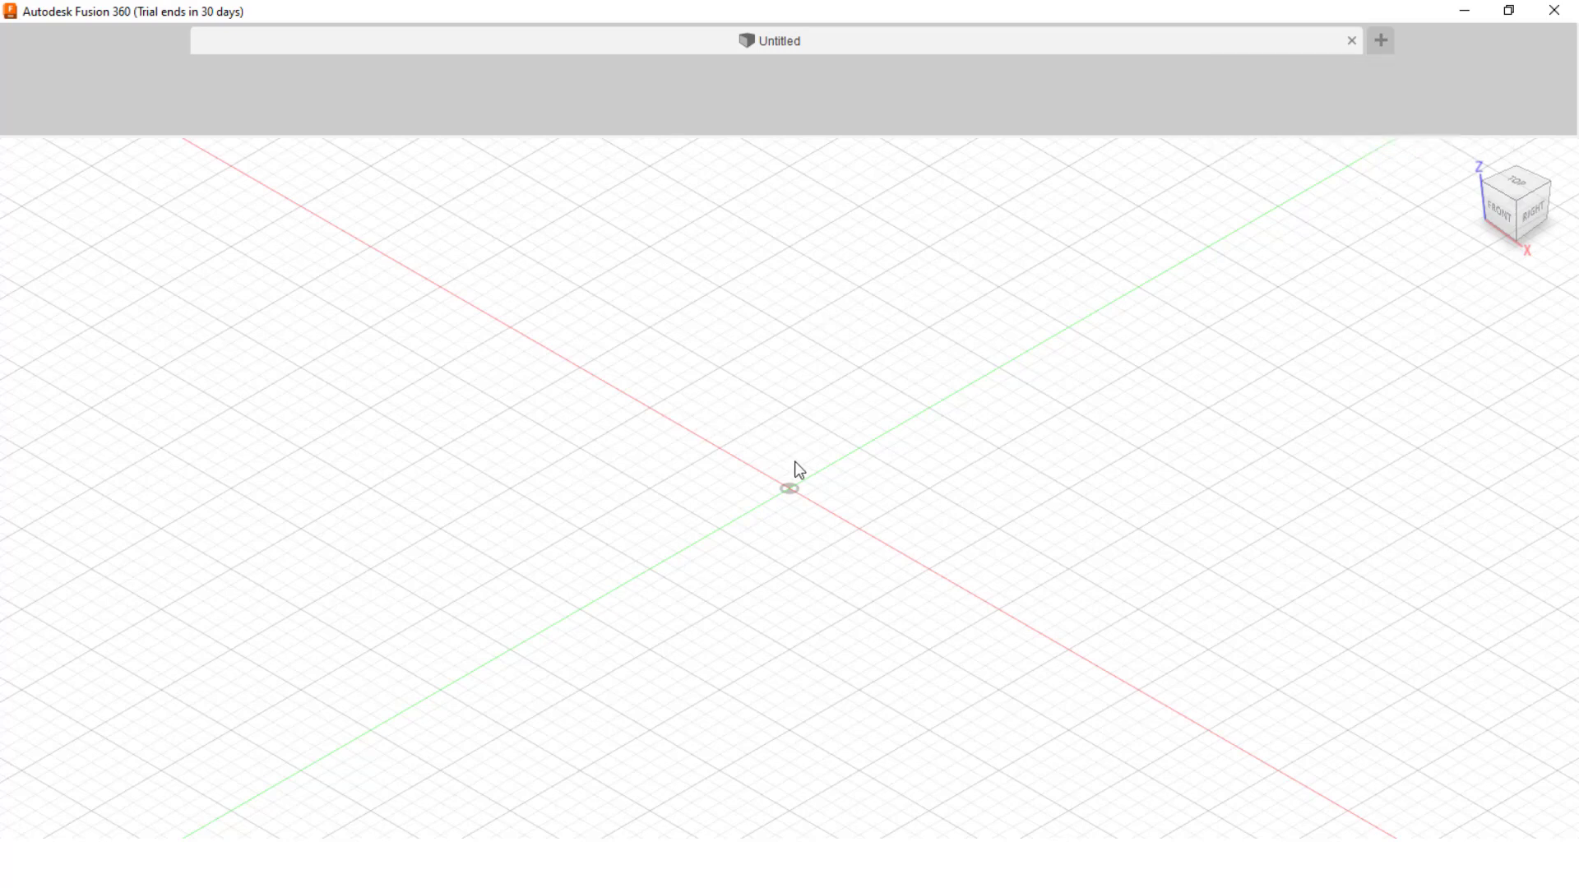
scroll(789, 493, "down", 3)
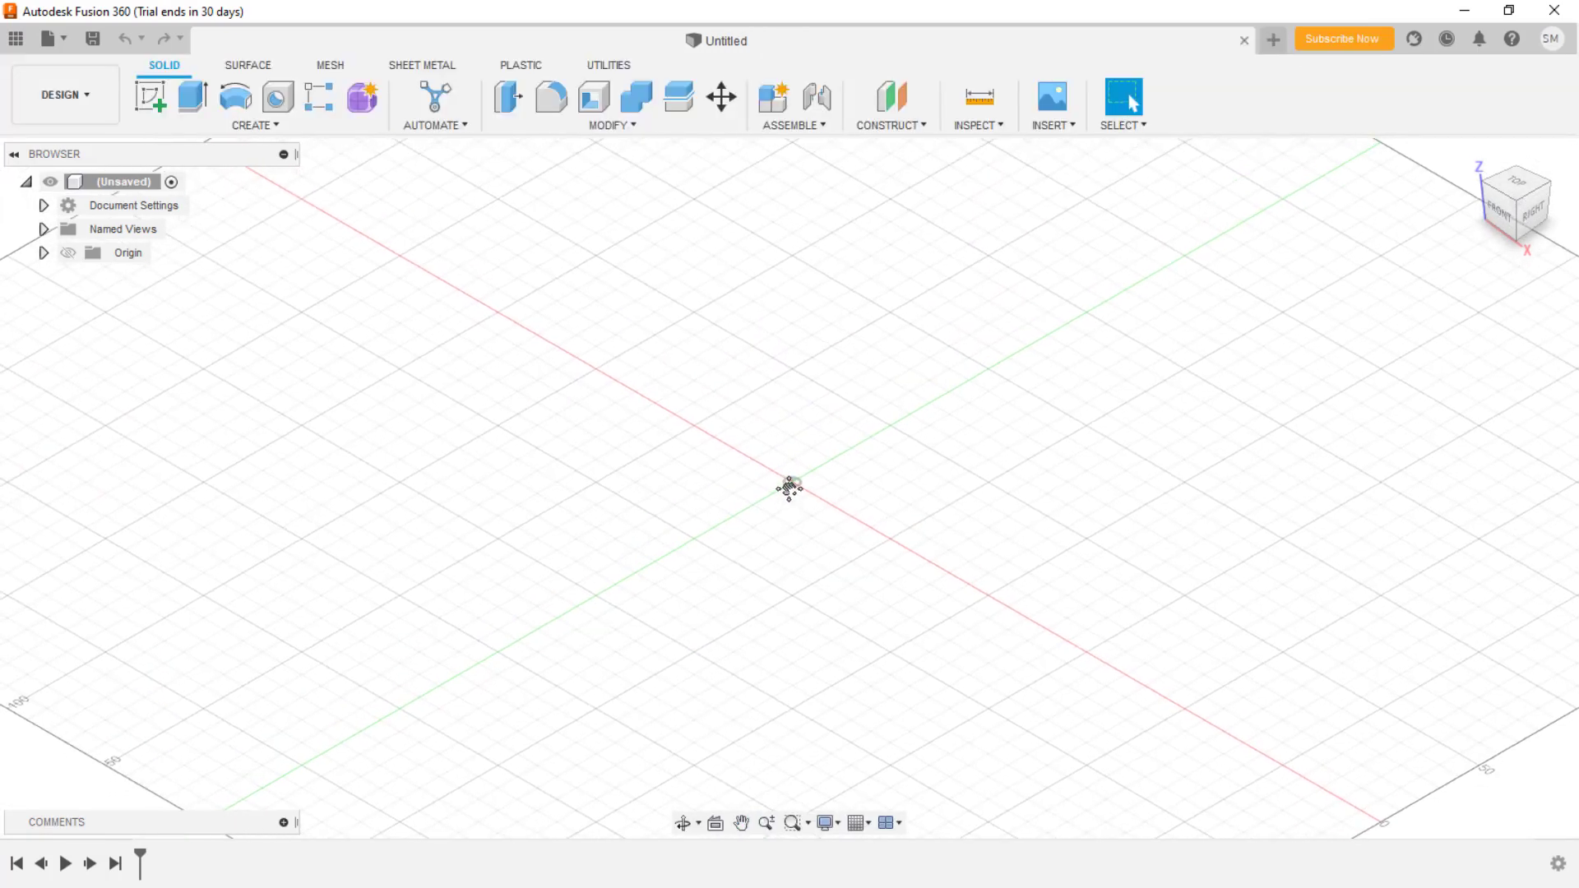
scroll(786, 491, "up", 1)
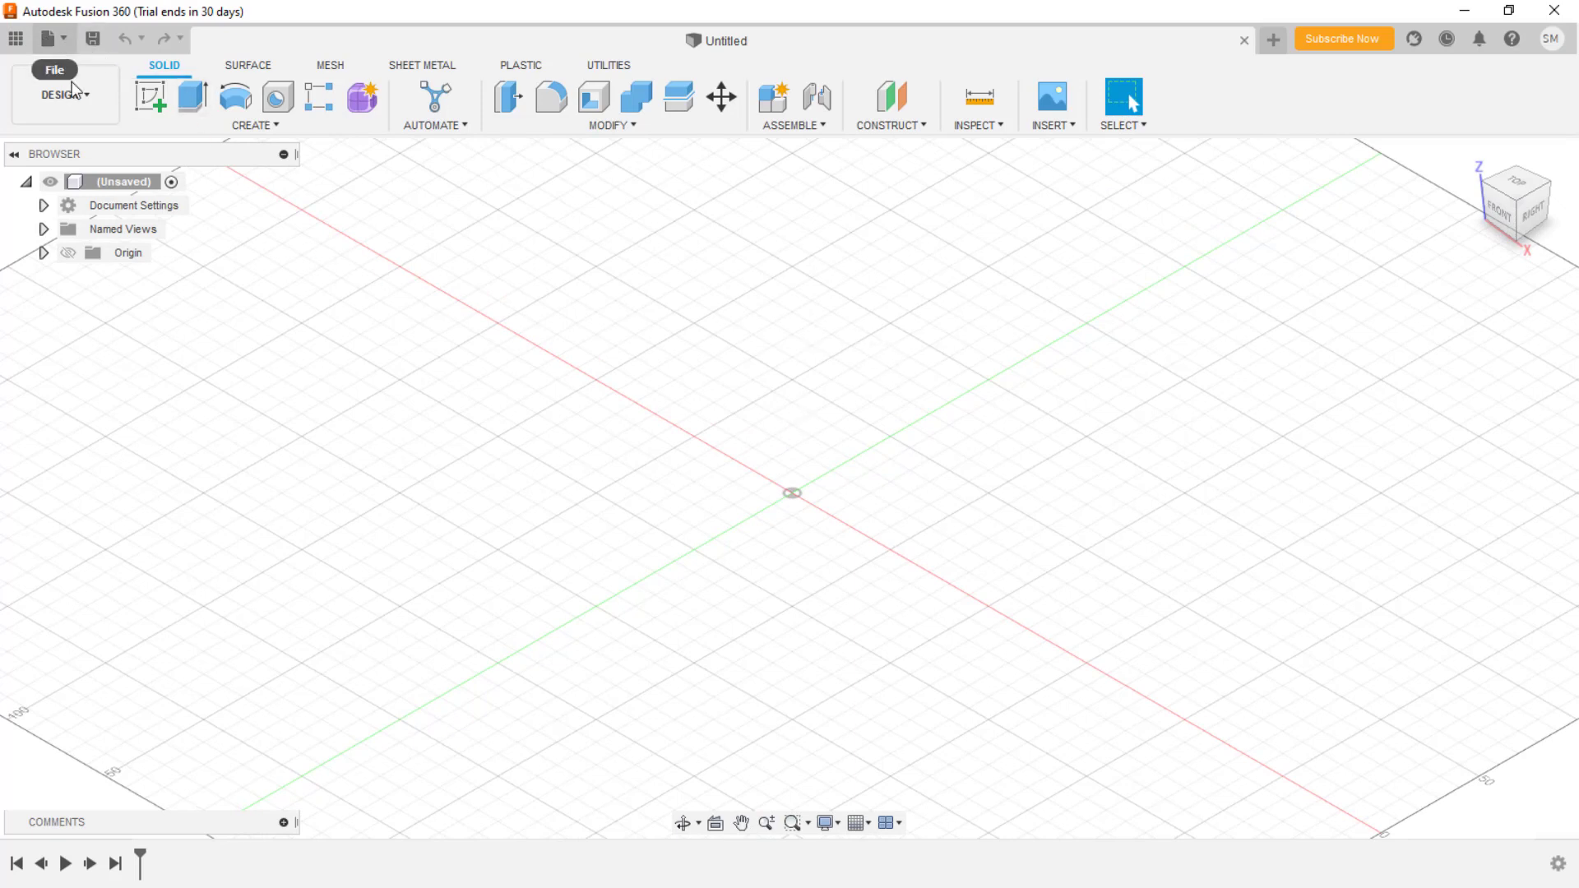
scroll(714, 504, "up", 2)
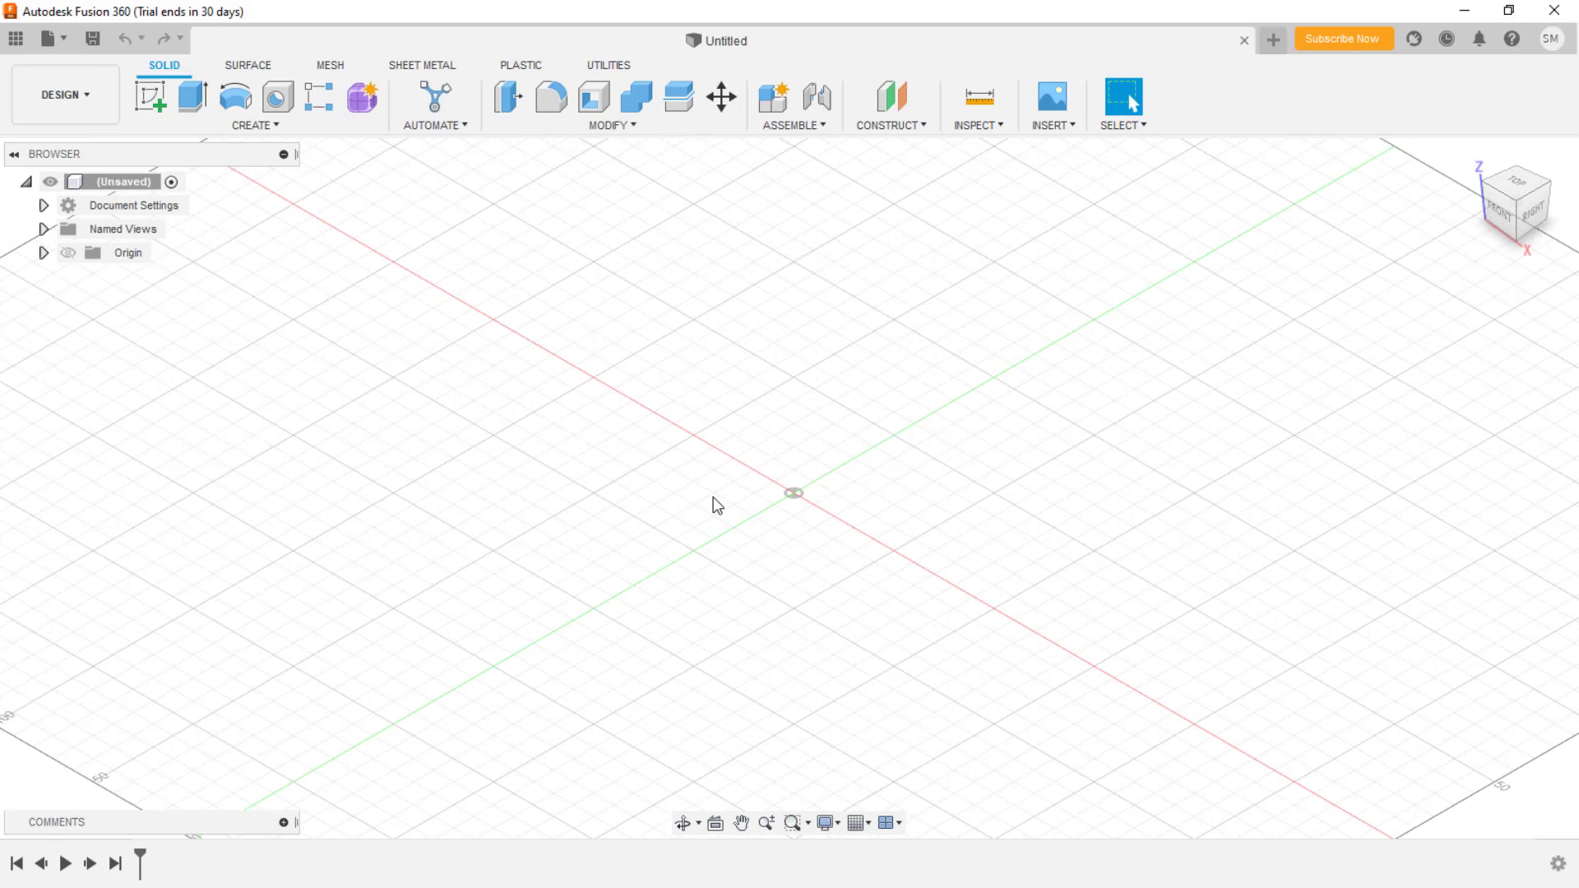
scroll(714, 501, "down", 4)
left_click_drag(713, 497, 749, 525)
key("Escape")
scroll(748, 525, "down", 1)
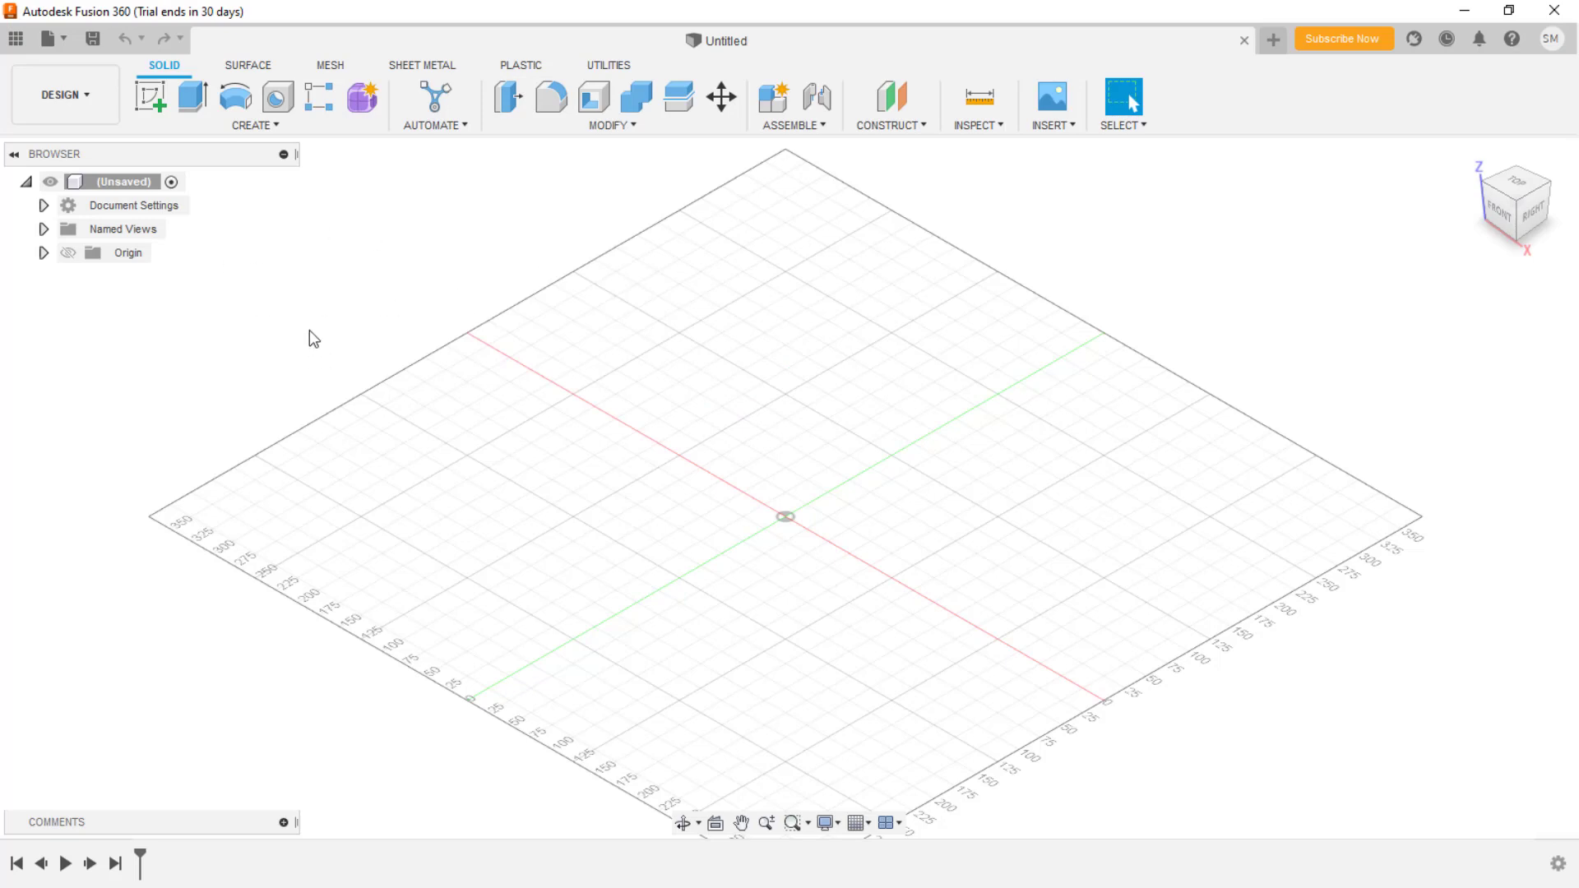
- Browse the SHEET METAL, MESH, SURFACE and SOLID tabs, then expand the DESIGN workspace list down to DRAWING
left_click(429, 66)
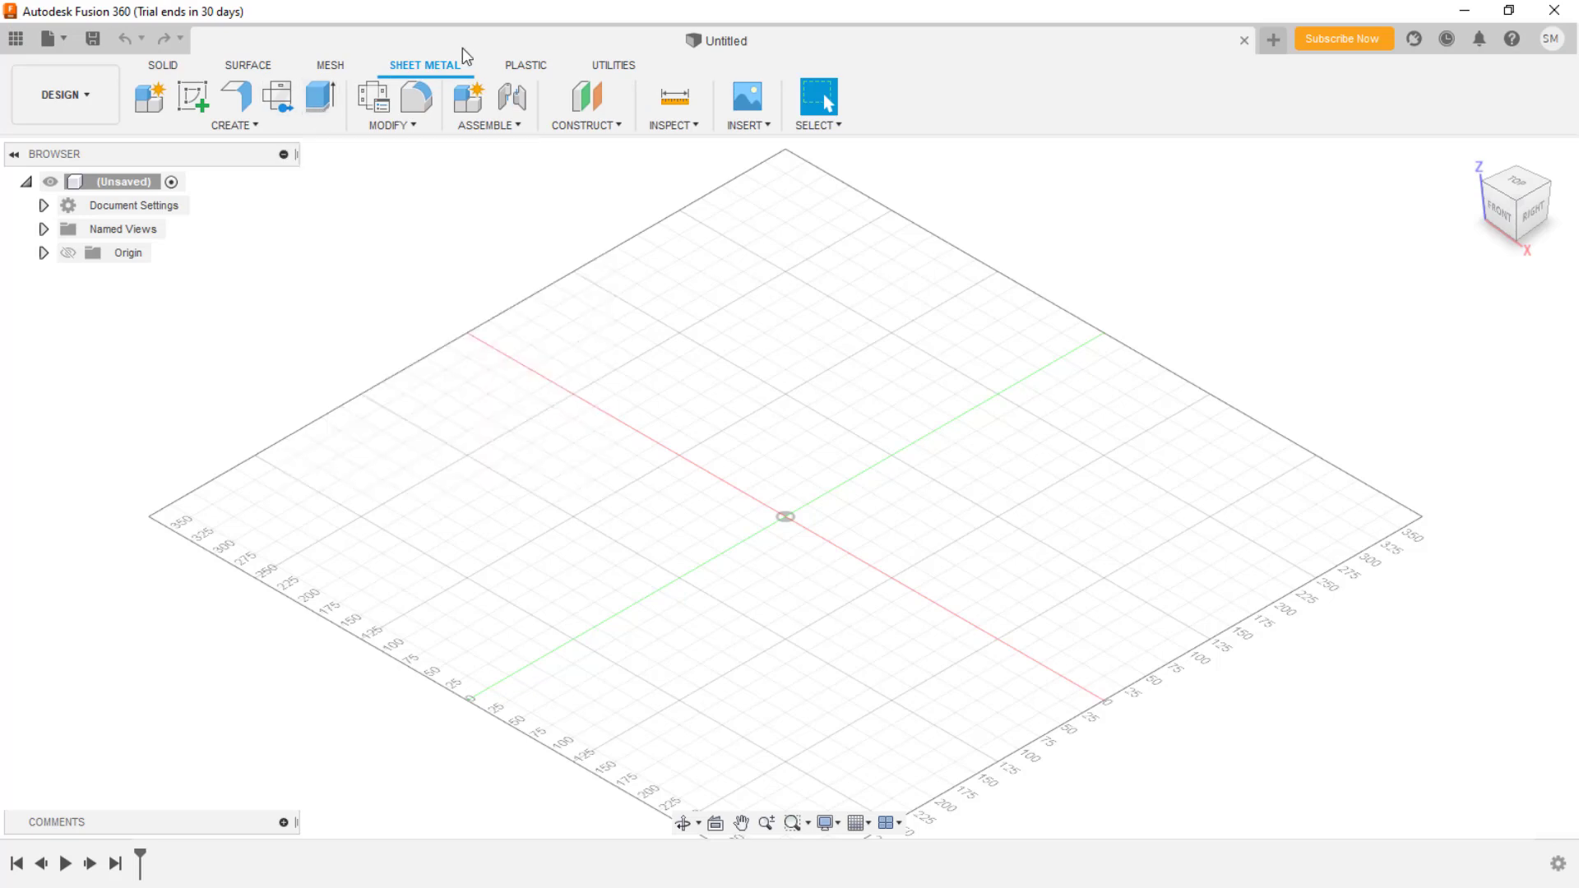
left_click(335, 68)
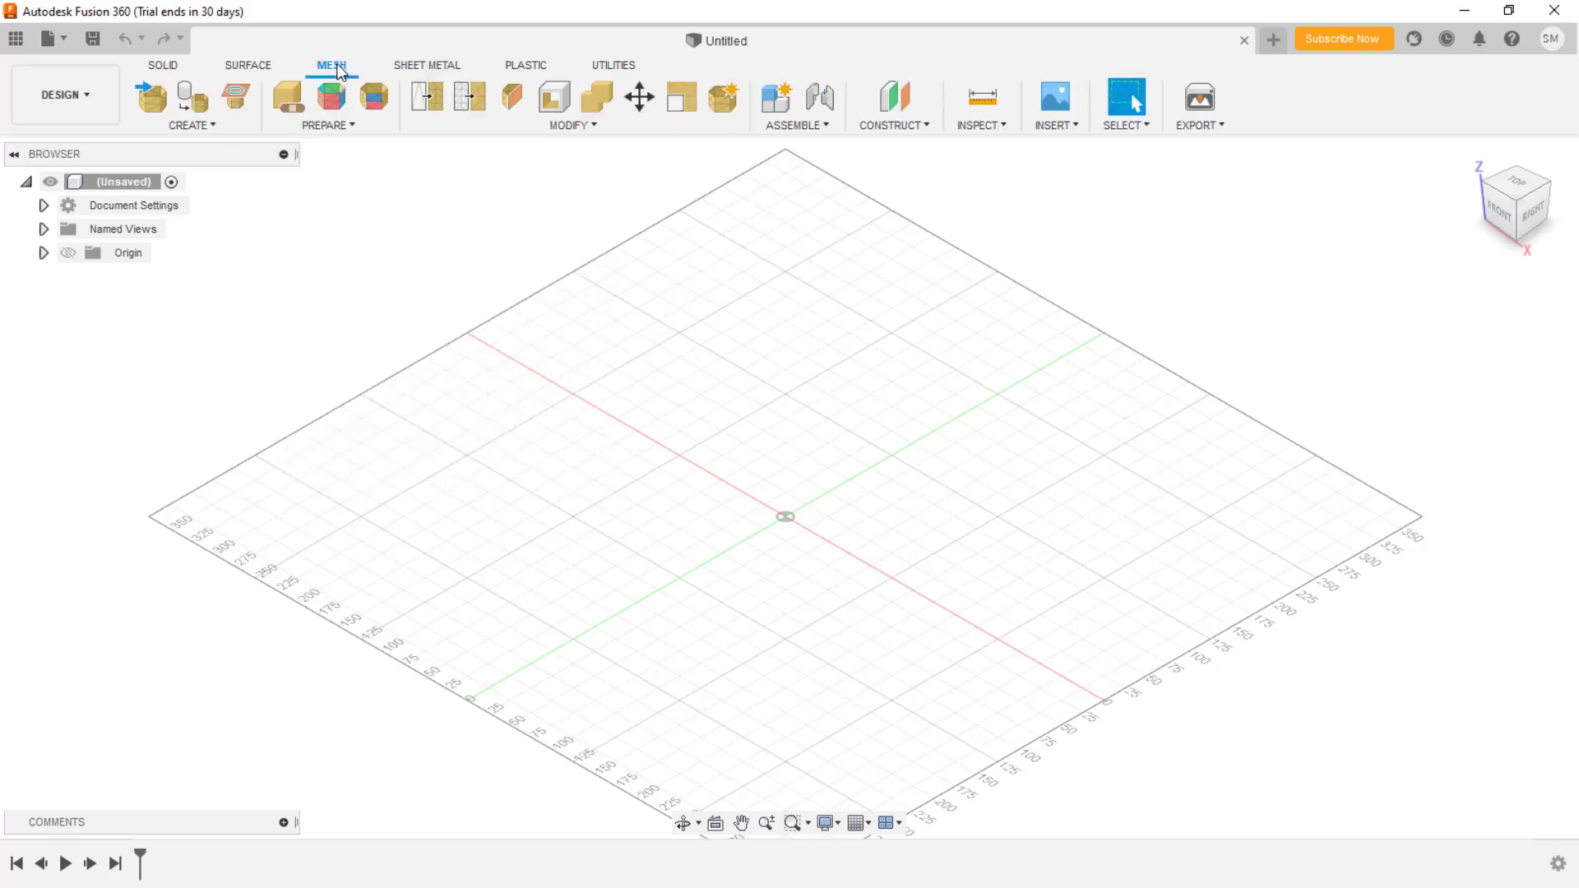
left_click(256, 62)
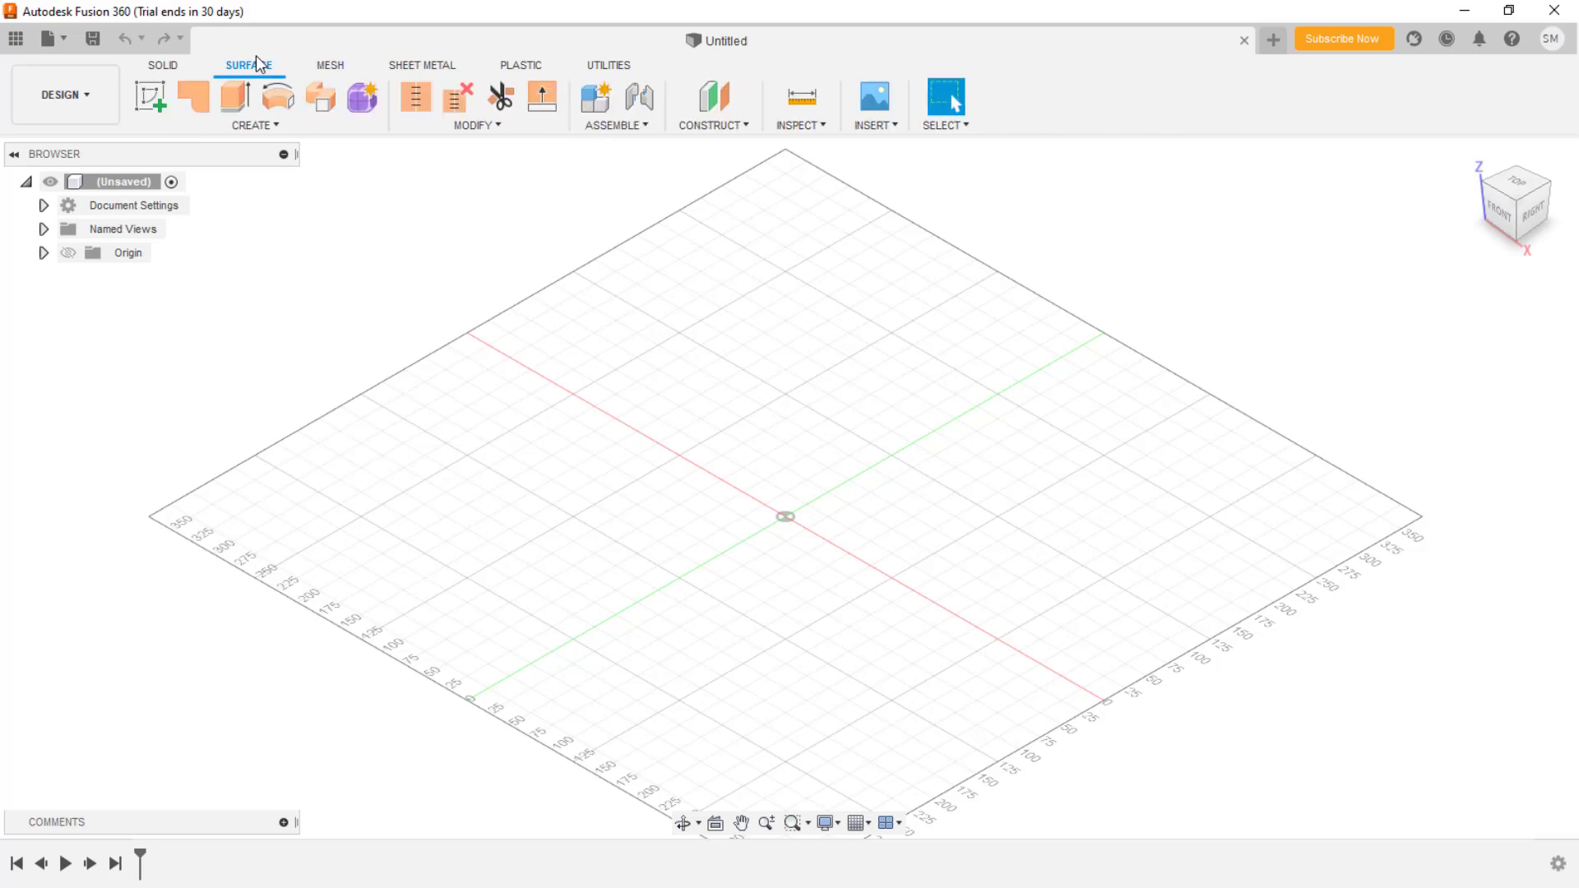
left_click(176, 62)
left_click(110, 95)
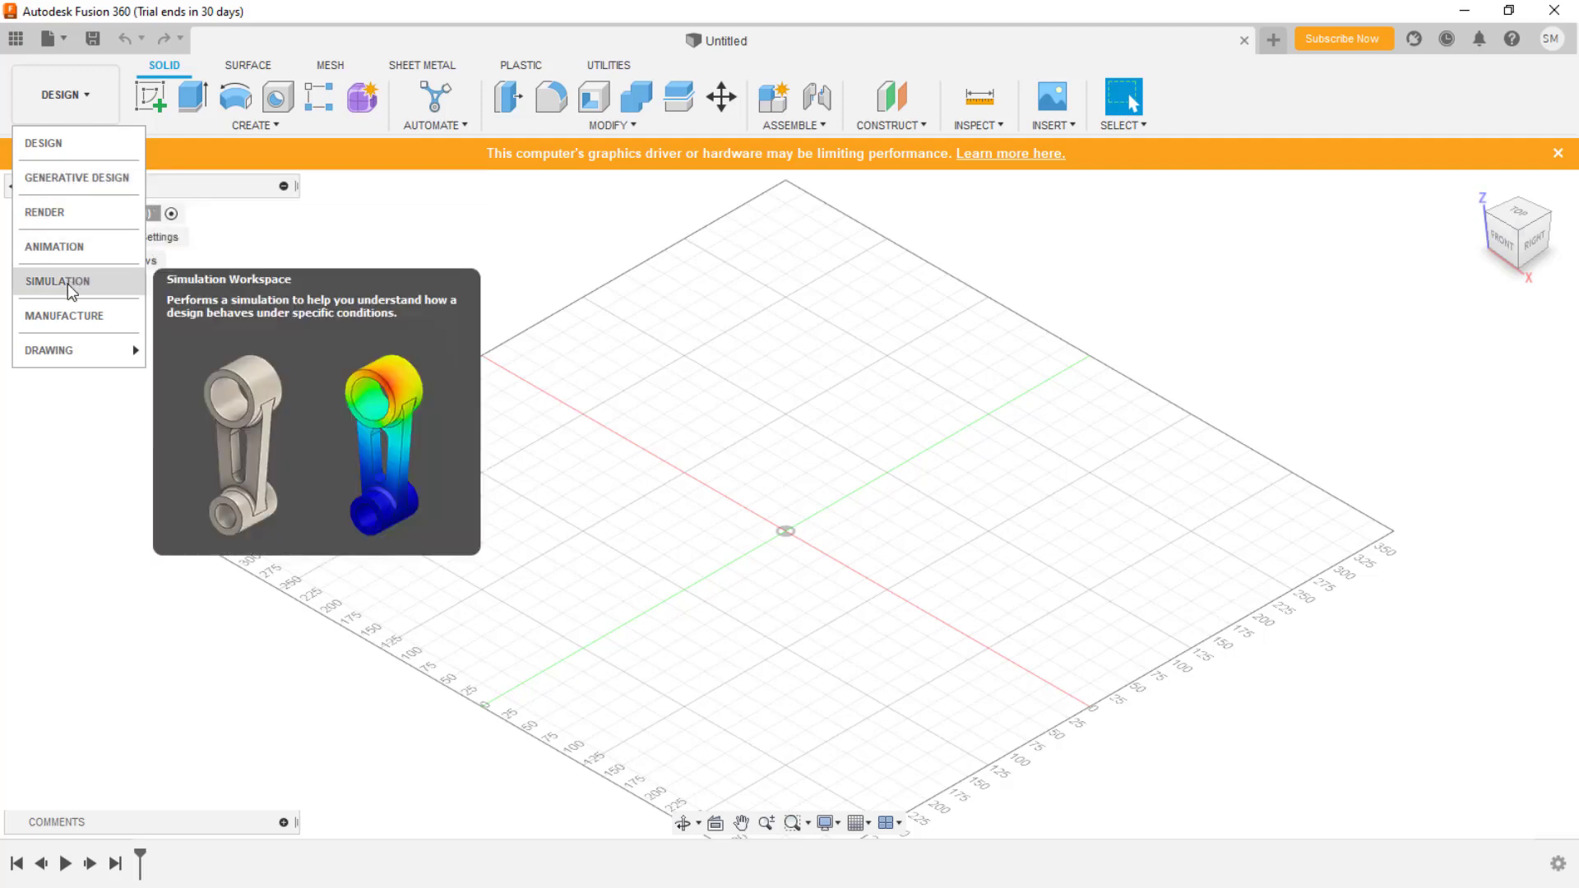
mouse_move(70, 347)
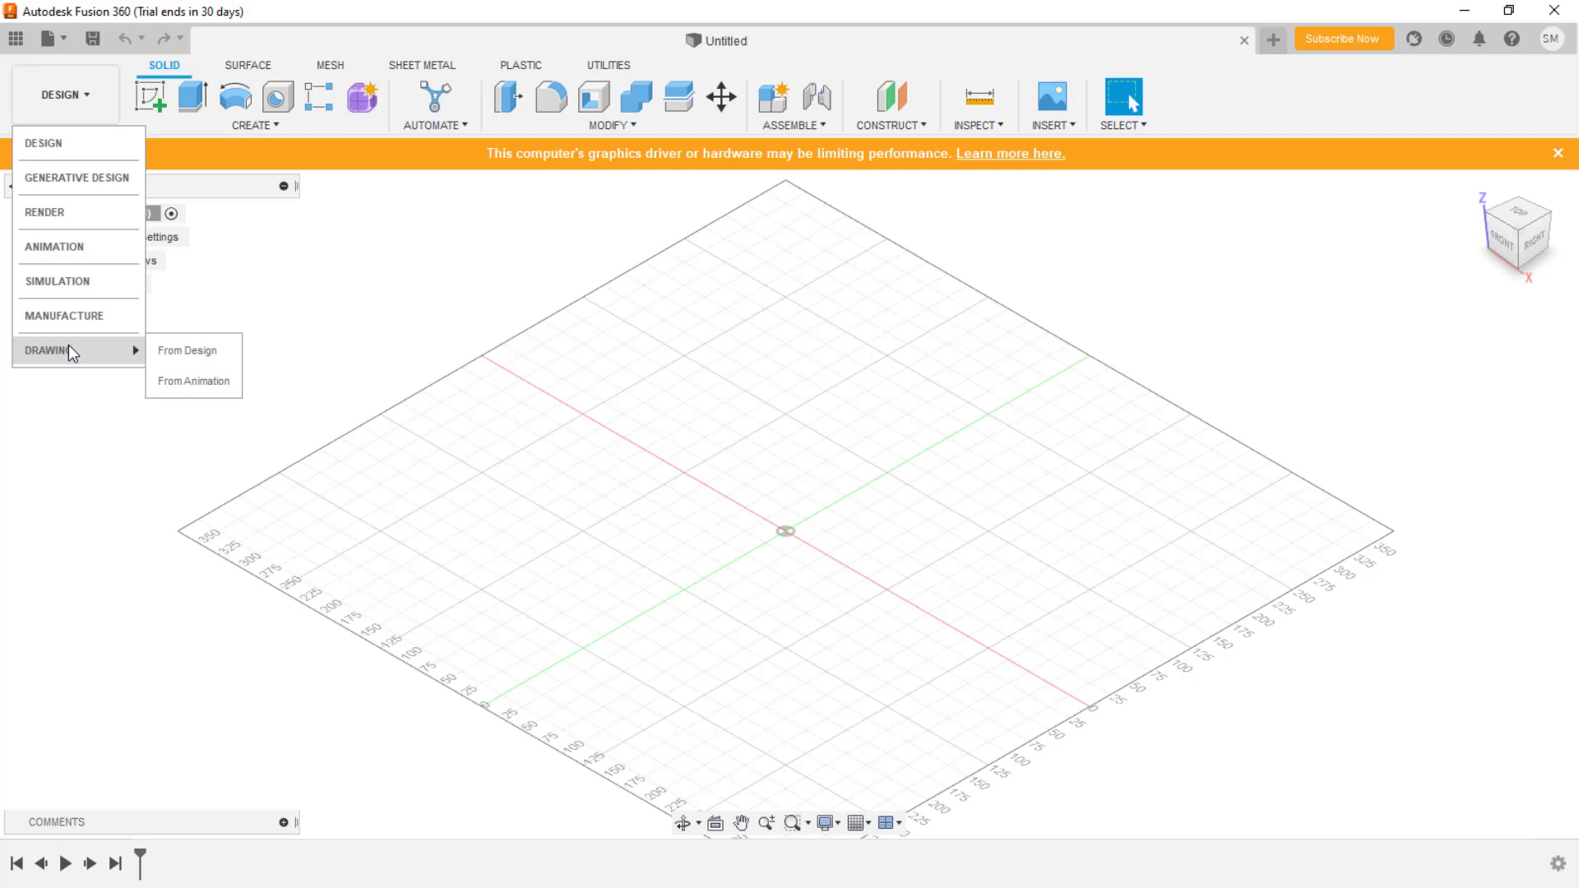